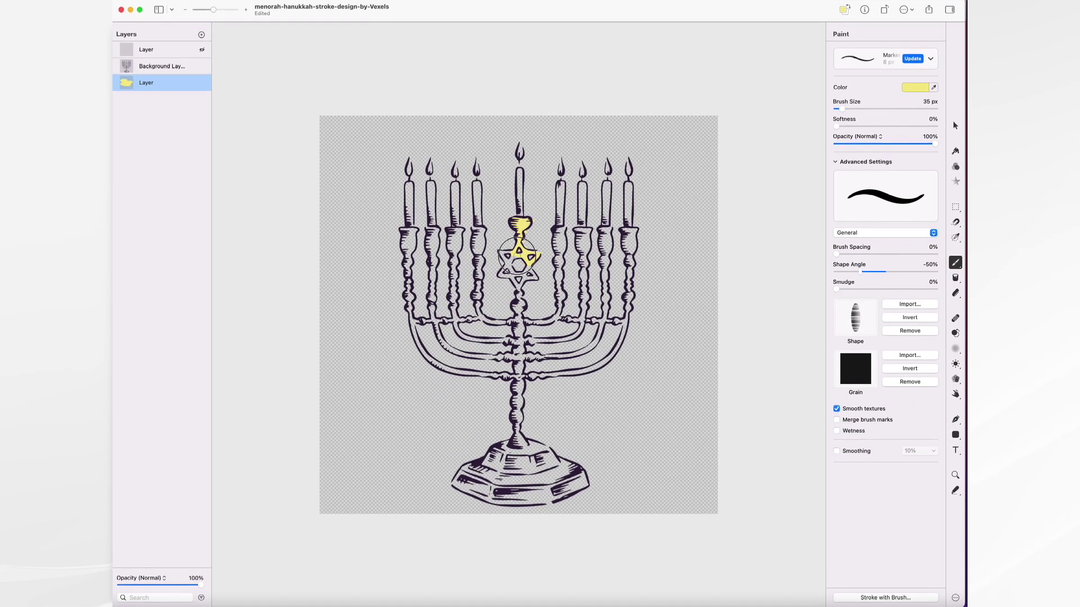
Paint the menorah's Star of David, stem, arms and candle holders yellow with the 35 px brush on the layer beneath the line art
mouse_move(518, 256)
left_mouse_down()
mouse_move(532, 265)
mouse_move(509, 284)
mouse_move(498, 253)
left_mouse_up()
mouse_move(516, 295)
left_mouse_down()
mouse_move(521, 352)
mouse_move(457, 326)
mouse_move(455, 228)
mouse_move(455, 250)
left_mouse_up()
mouse_move(515, 324)
left_mouse_down()
mouse_move(476, 294)
mouse_move(479, 232)
mouse_move(478, 242)
left_mouse_up()
mouse_move(520, 324)
left_mouse_down()
mouse_move(559, 314)
mouse_move(554, 235)
mouse_move(581, 231)
mouse_move(583, 323)
mouse_move(568, 318)
mouse_move(570, 336)
mouse_move(532, 342)
left_mouse_up()
mouse_move(605, 228)
left_mouse_down()
mouse_move(605, 306)
mouse_move(617, 322)
mouse_move(636, 230)
mouse_move(631, 306)
left_mouse_up()
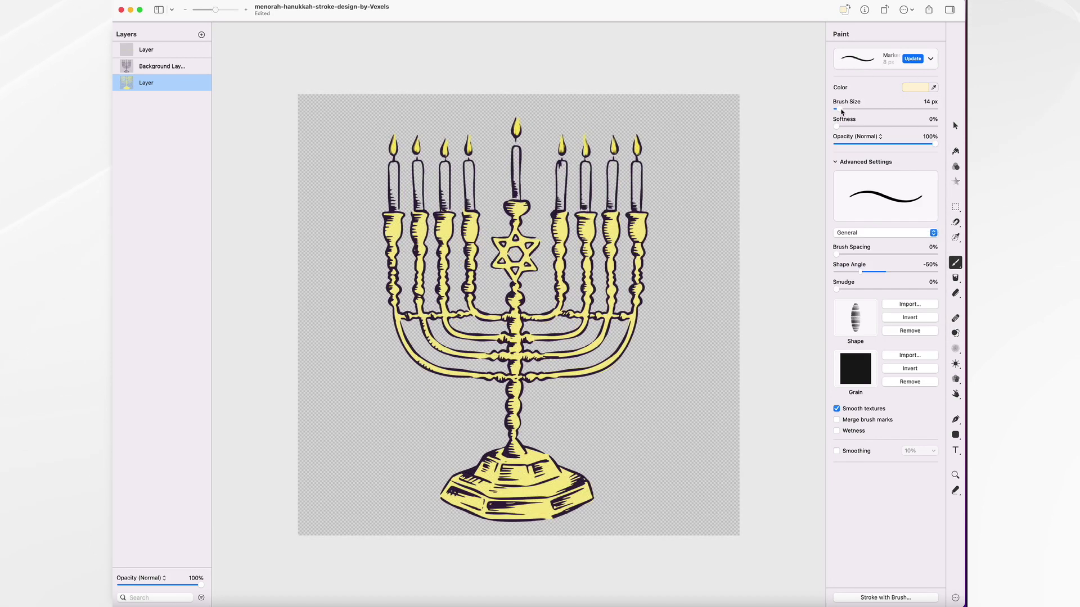
Enlarge the cream brush to 44 px and fill in the menorah's candles
mouse_move(637, 208)
left_mouse_down()
mouse_move(641, 168)
mouse_move(637, 197)
mouse_move(613, 197)
mouse_move(614, 168)
left_mouse_up()
scroll(615, 168, "up", 3)
mouse_move(560, 236)
left_mouse_down()
mouse_move(555, 151)
mouse_move(557, 224)
mouse_move(563, 181)
left_mouse_up()
left_click_drag(510, 236, 518, 150)
left_click_drag(422, 120, 420, 211)
mouse_move(326, 147)
left_mouse_down()
mouse_move(320, 208)
mouse_move(330, 208)
mouse_move(329, 151)
left_mouse_up()
scroll(329, 150, "up", 5)
left_click_drag(425, 251, 423, 85)
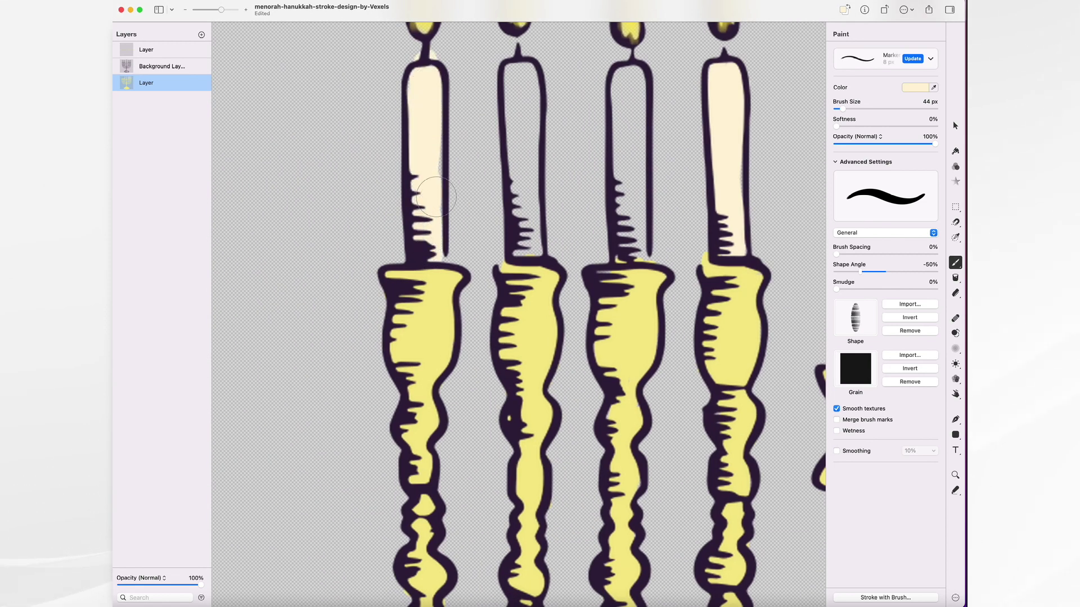
mouse_move(507, 86)
left_mouse_down()
mouse_move(521, 237)
mouse_move(537, 241)
mouse_move(514, 173)
mouse_move(532, 169)
mouse_move(534, 95)
left_mouse_up()
mouse_move(640, 95)
left_mouse_down()
mouse_move(614, 118)
mouse_move(633, 94)
mouse_move(627, 258)
left_mouse_up()
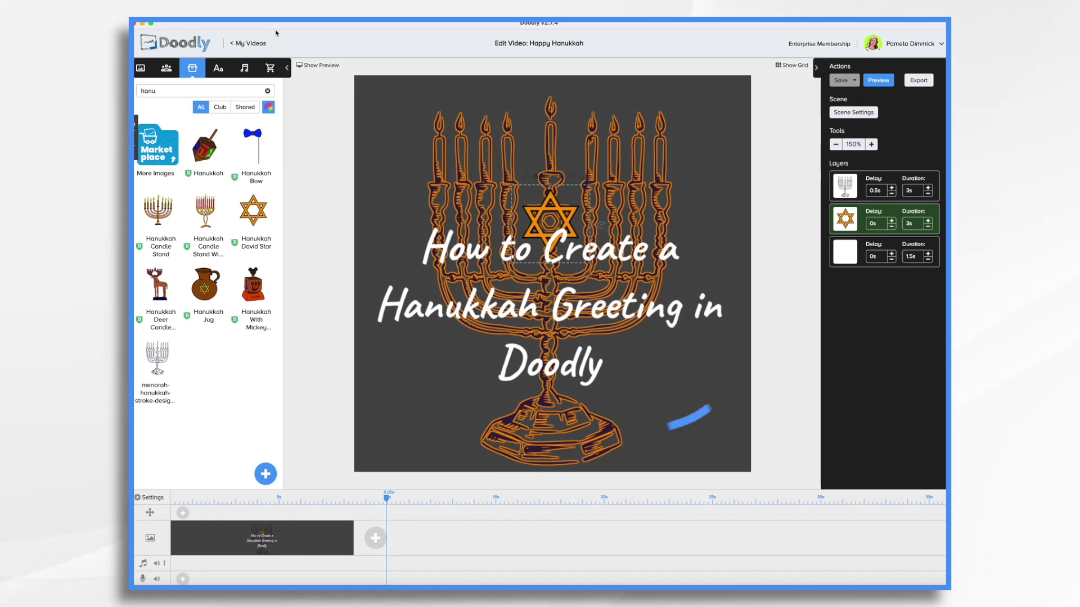
Switch to Doodly, leave the open project and start a new whiteboard video with the Facebook & Instagram resolution
left_click(242, 44)
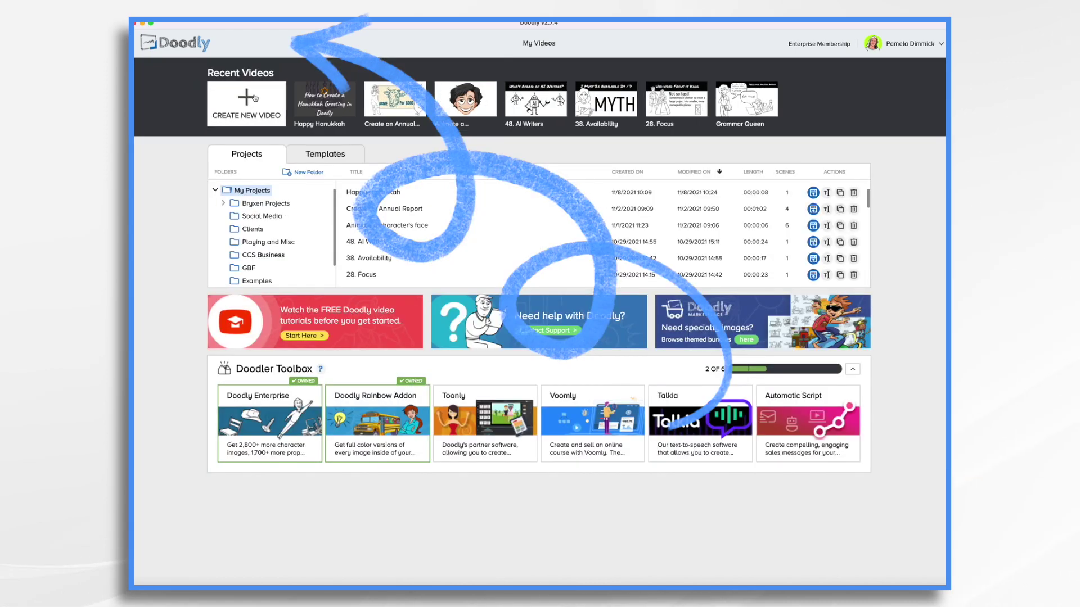
left_click(275, 105)
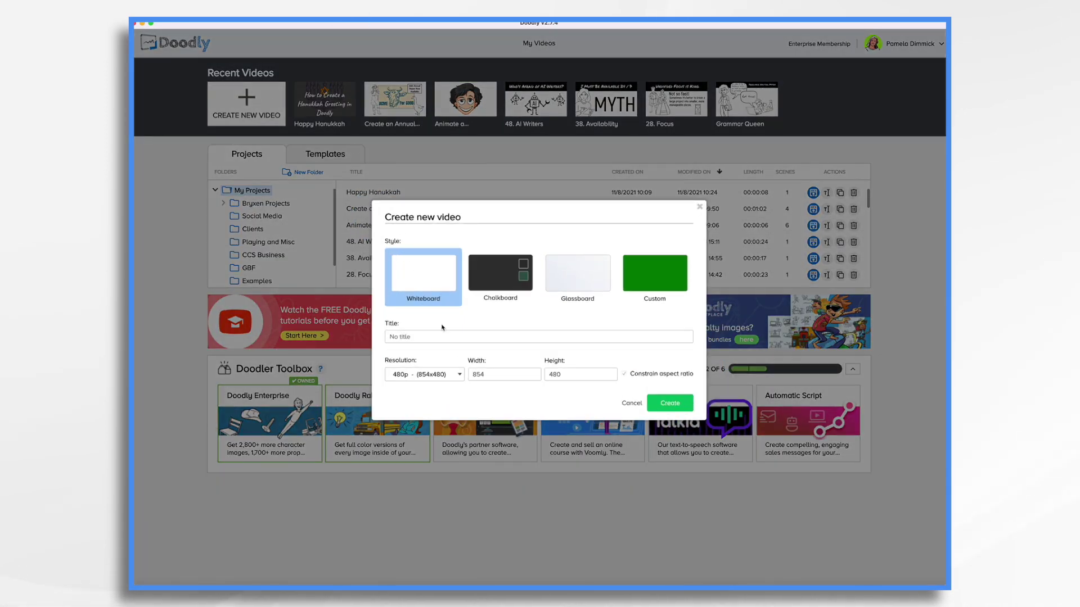
left_click(444, 382)
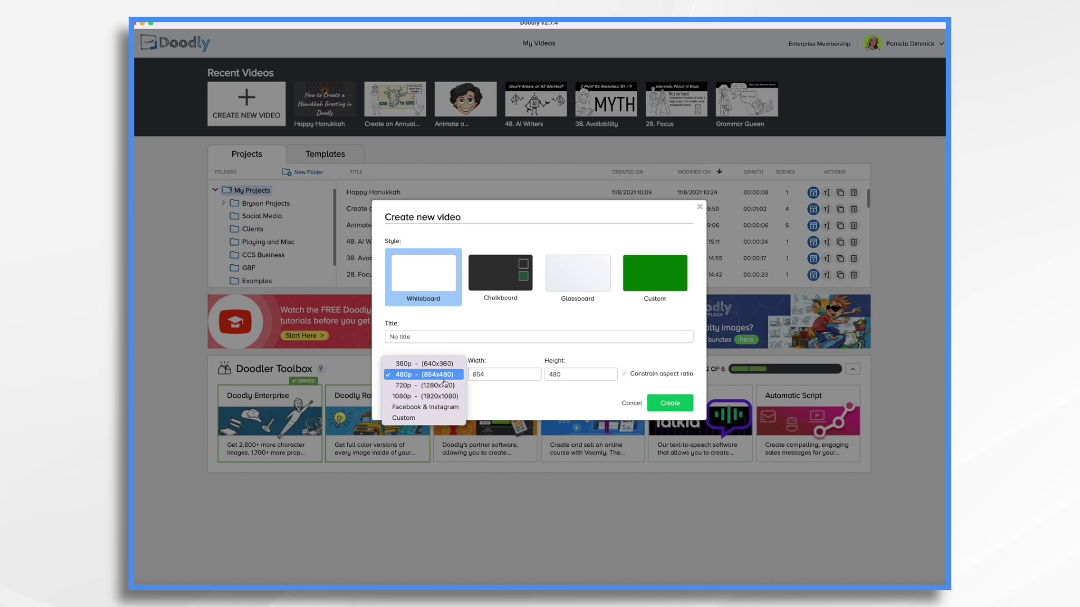
left_click(416, 407)
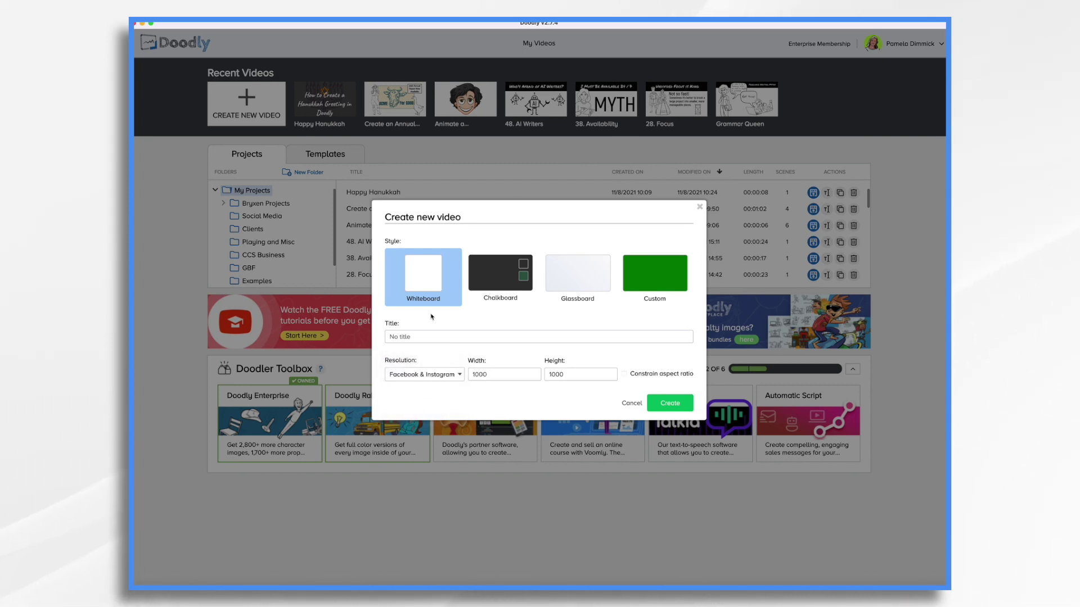
Title the new video "Hanukkah 2021" and create it
left_click(426, 339)
type("H")
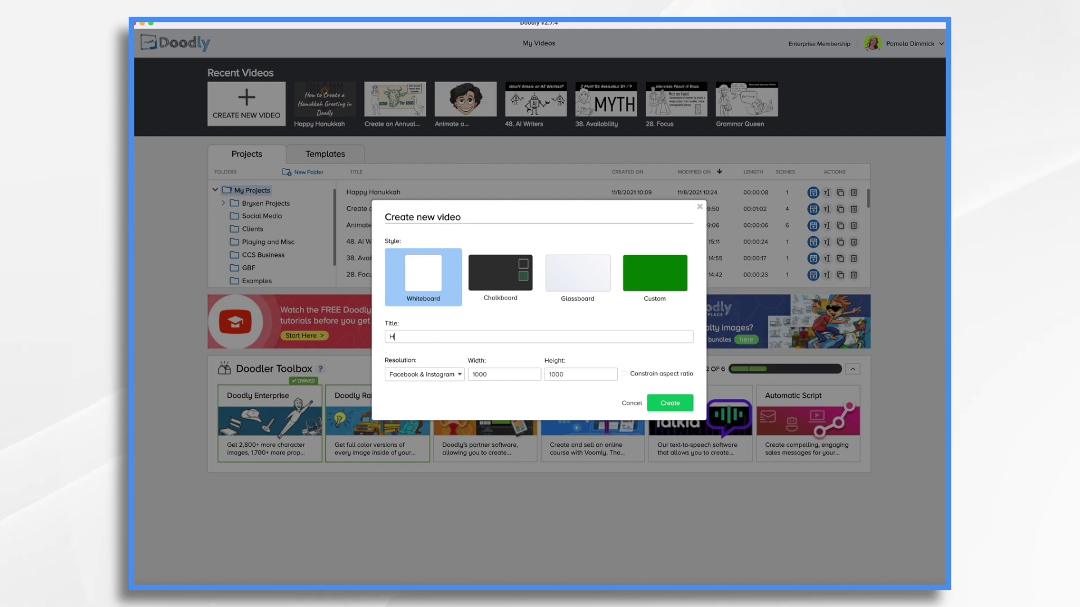
type("ann")
key("BackSpace")
type("uk")
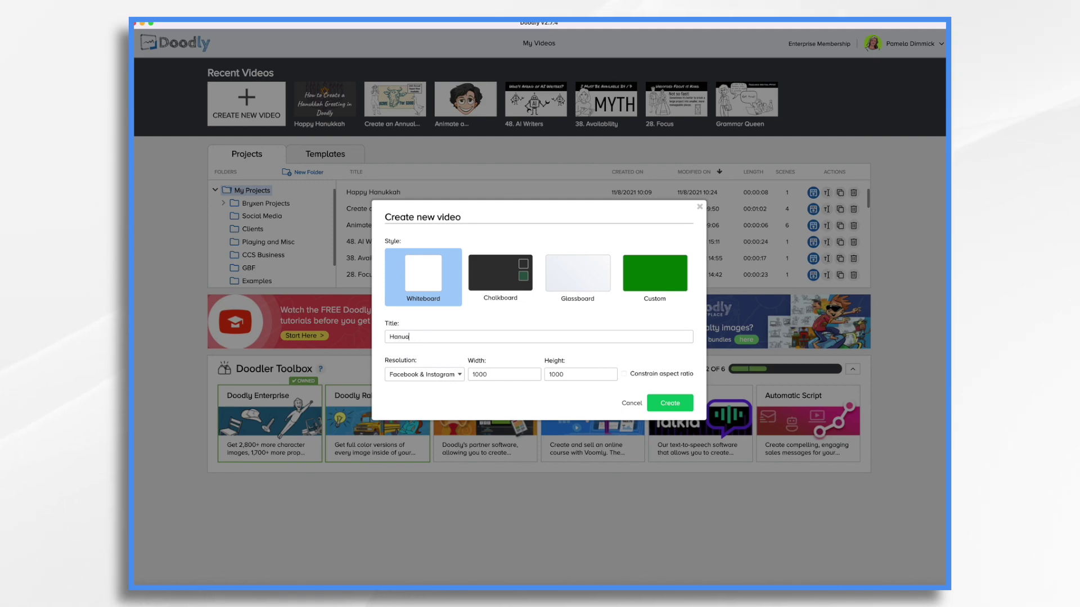
type("kah 2021")
left_click(669, 404)
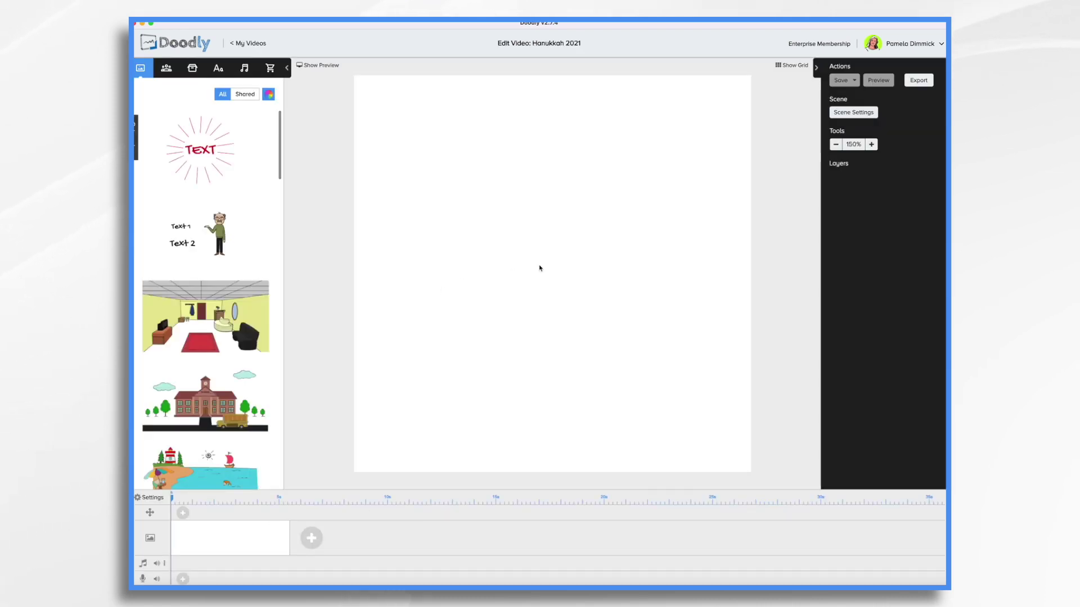
Give the video a custom dark grey background color, #4A4A4A, in the video settings
left_click(147, 499)
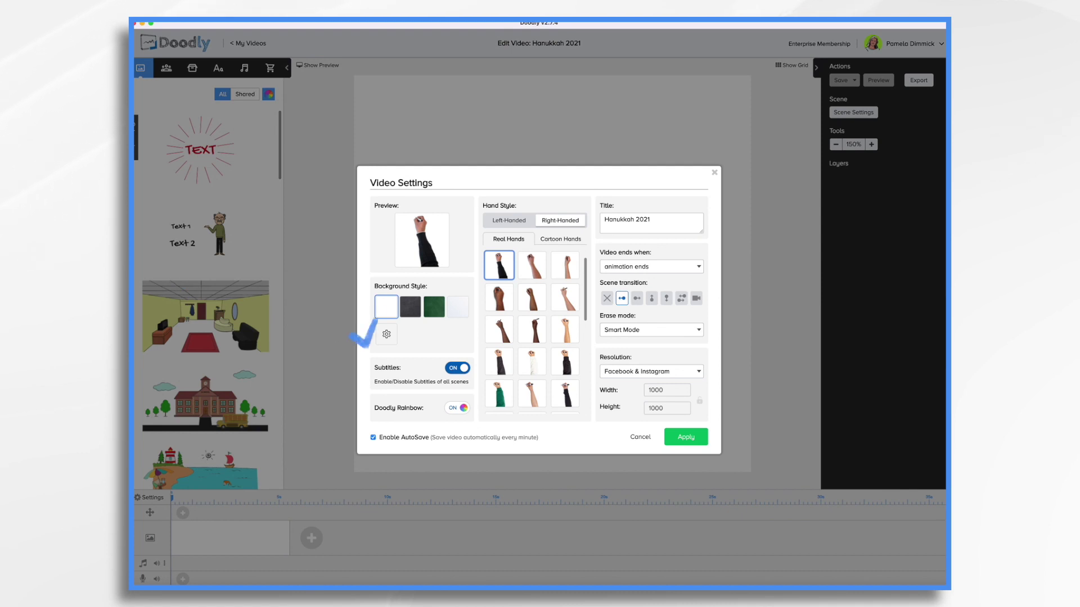
left_click(387, 334)
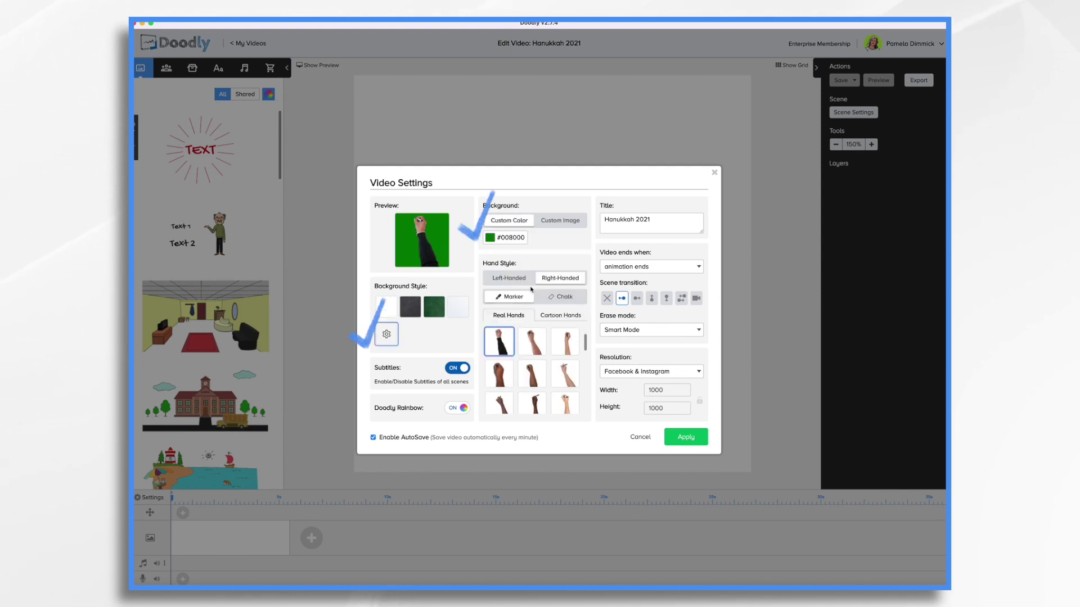
left_click(490, 239)
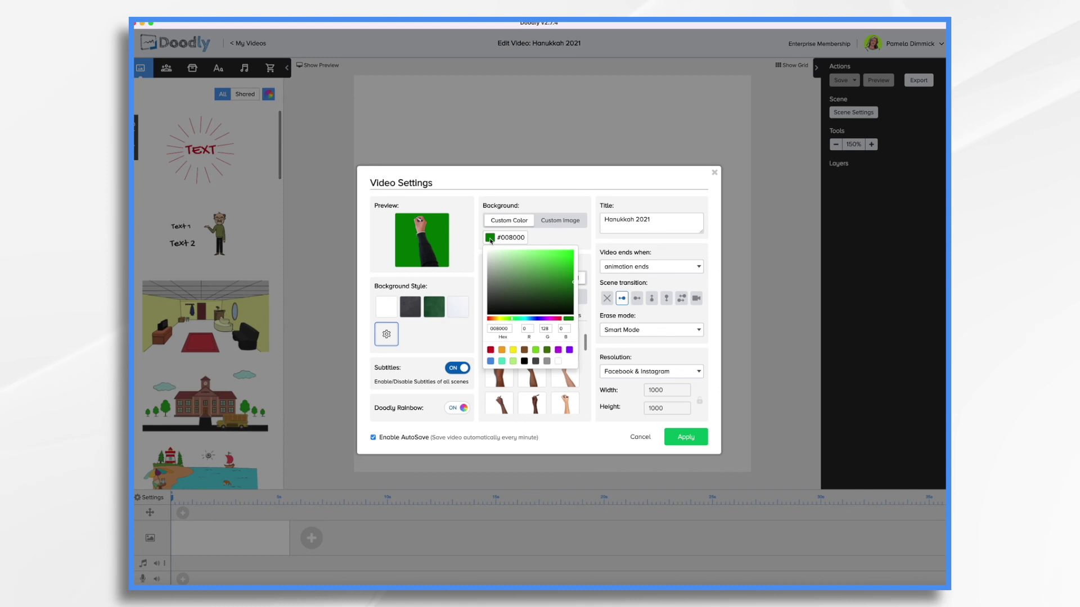
left_click(536, 362)
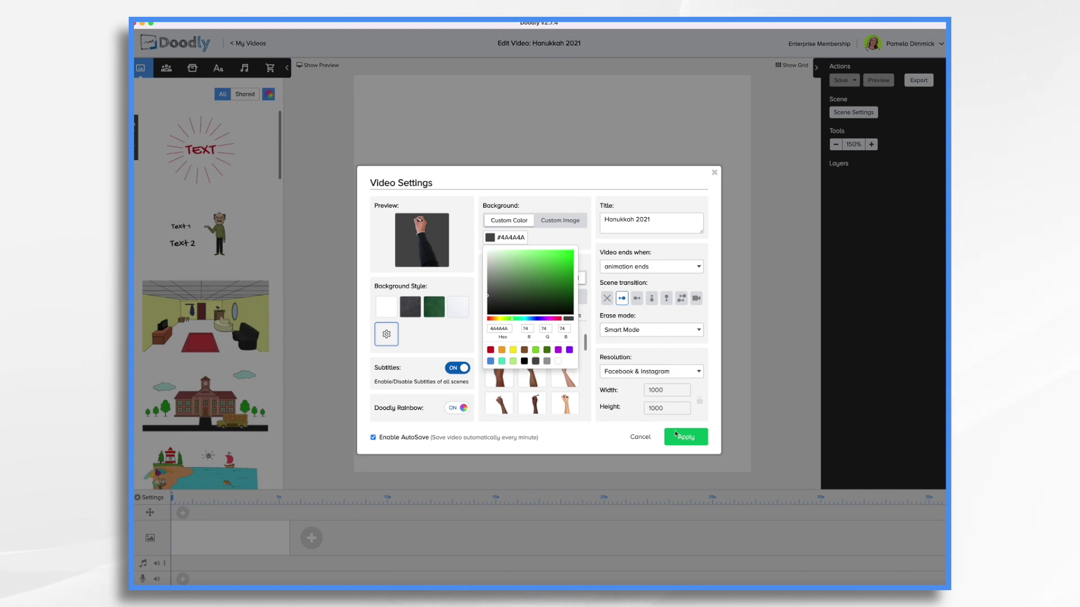
left_click(594, 415)
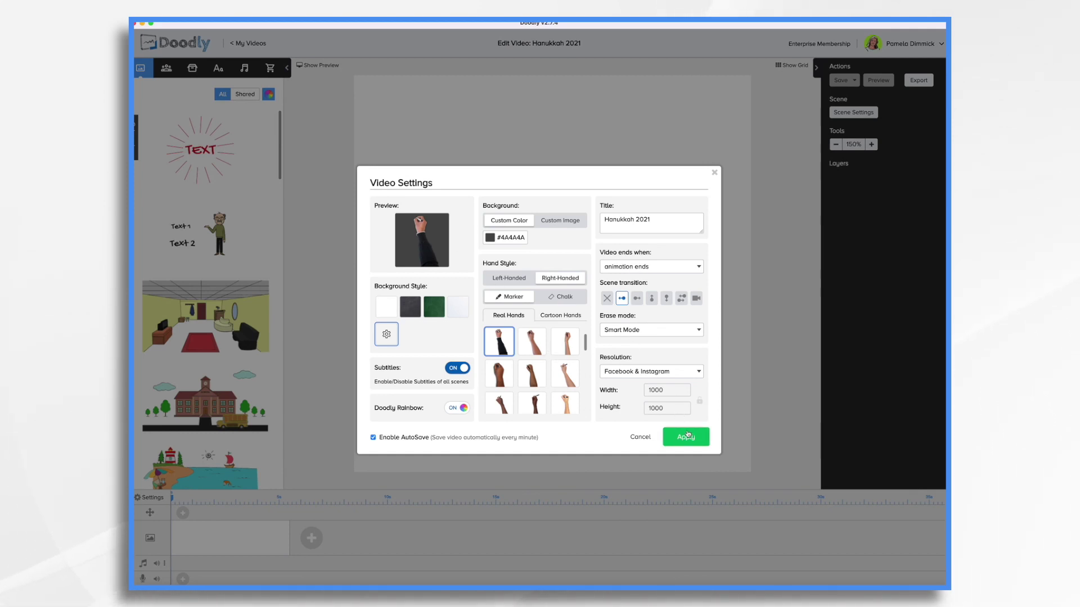
Choose the right-handed real hand with the teal-blue sleeve as the drawing hand
scroll(551, 365, "down", 5)
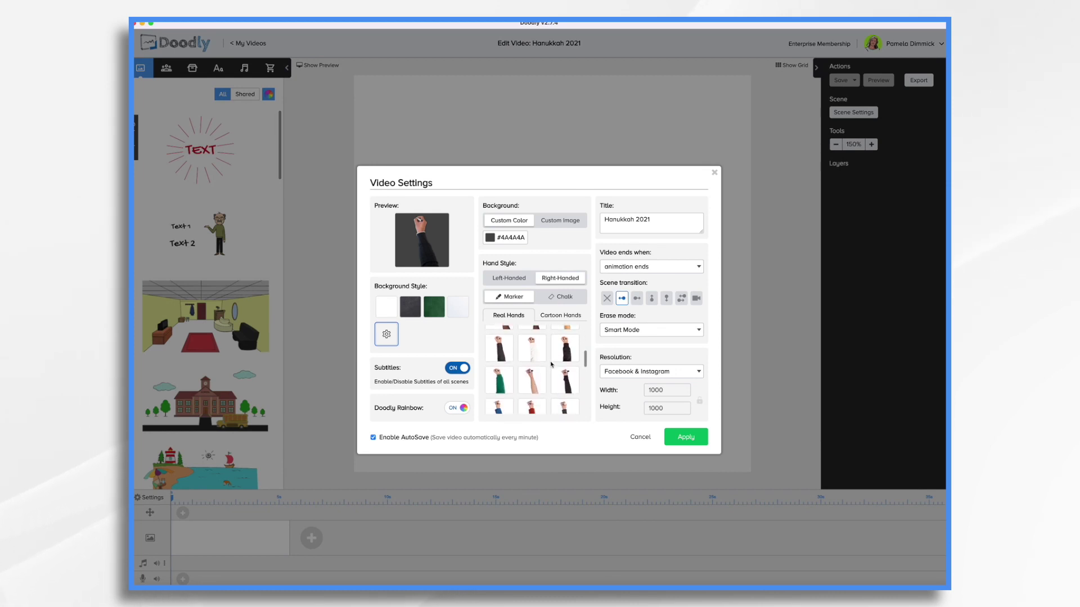
scroll(551, 365, "down", 4)
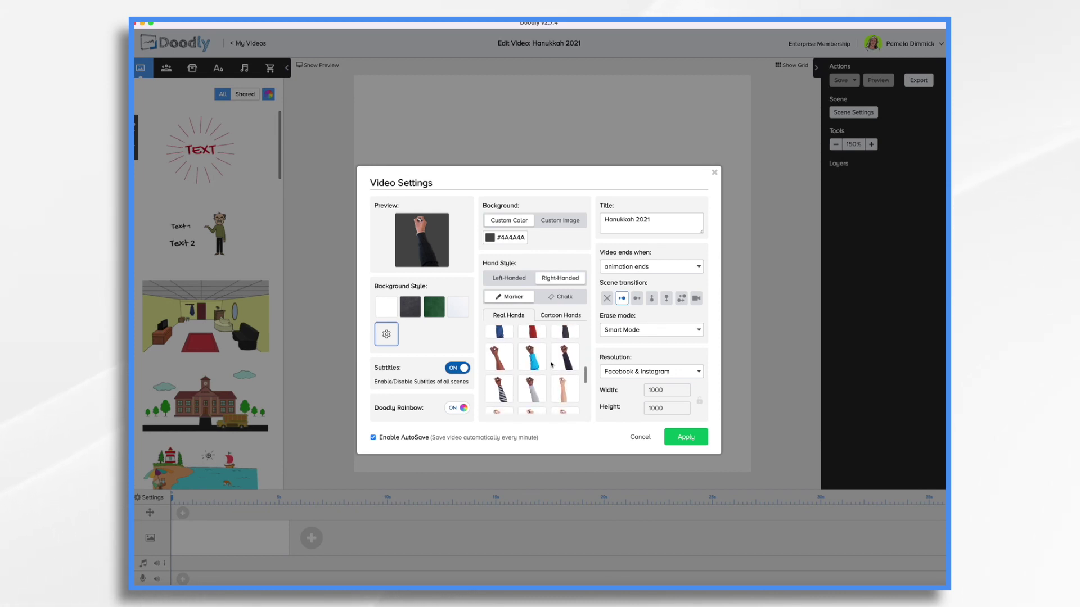
scroll(551, 364, "down", 5)
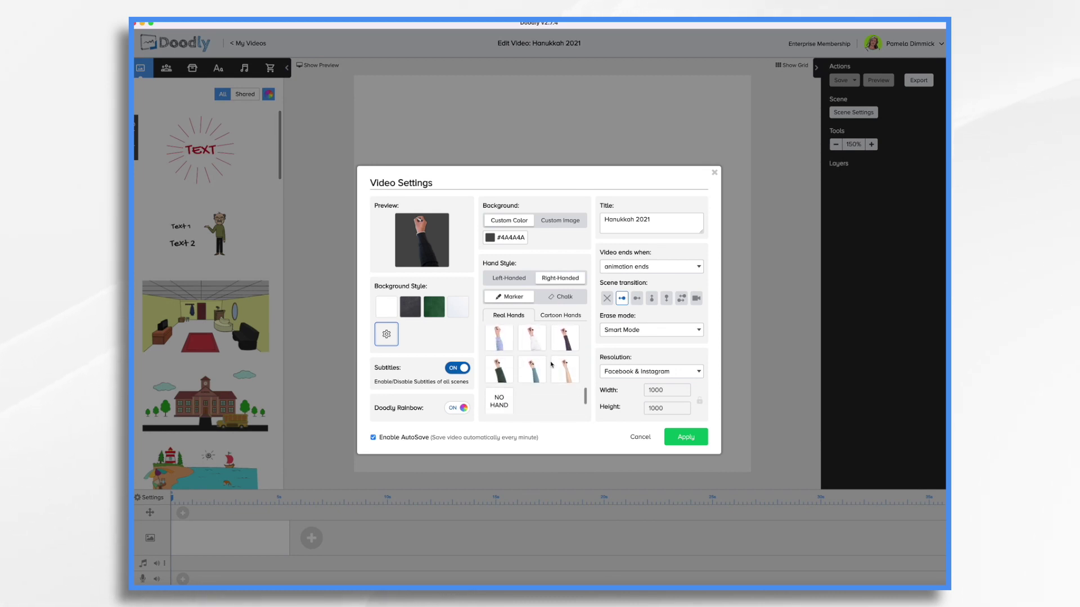
left_click(569, 368)
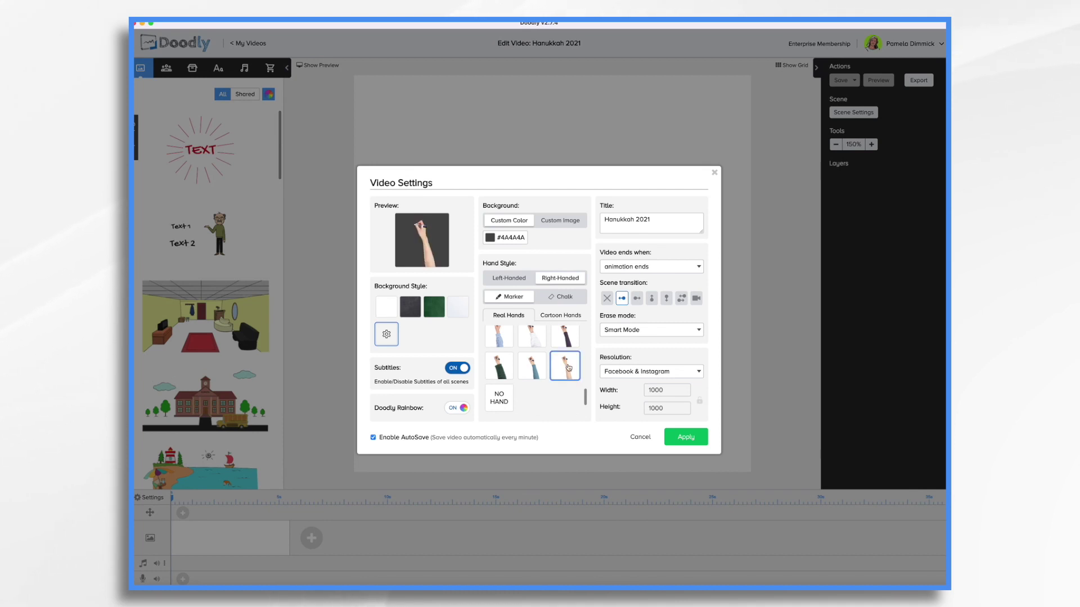
left_click(537, 375)
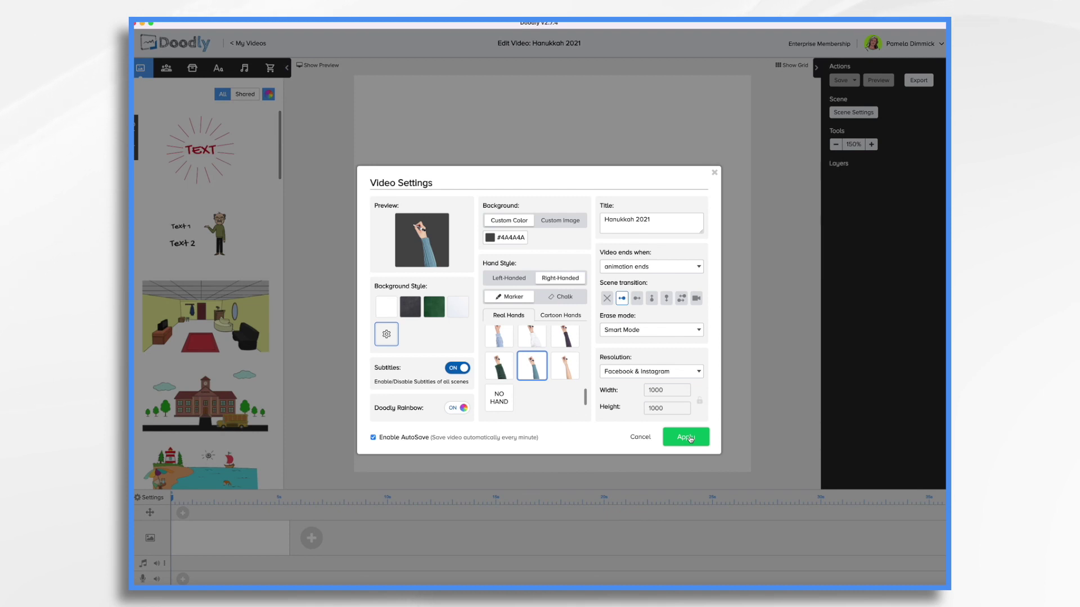
Set the erase mode to Off and apply the video settings
left_click(643, 331)
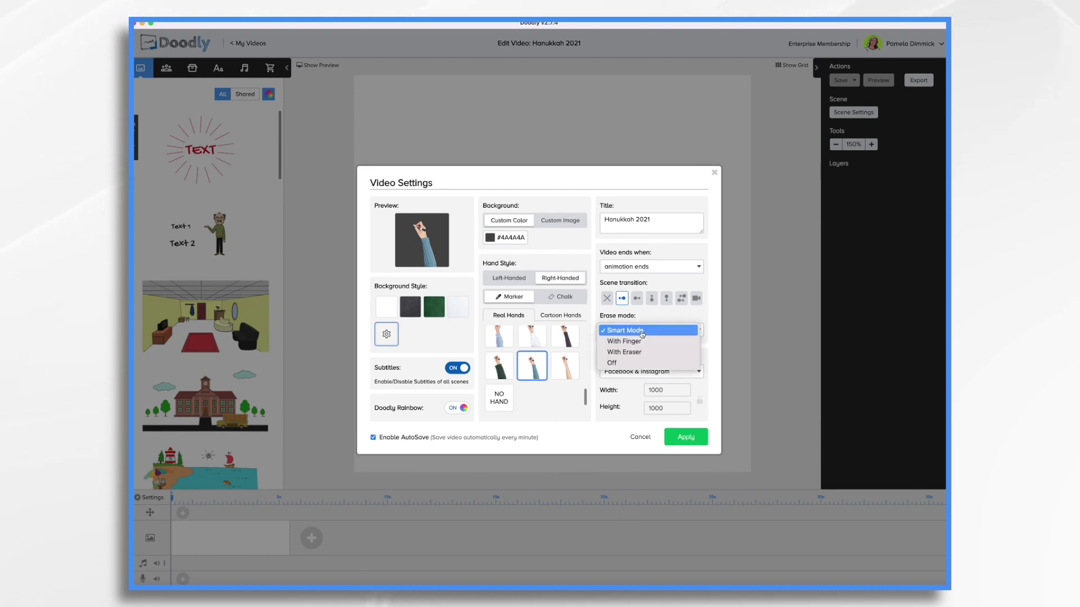
left_click(618, 363)
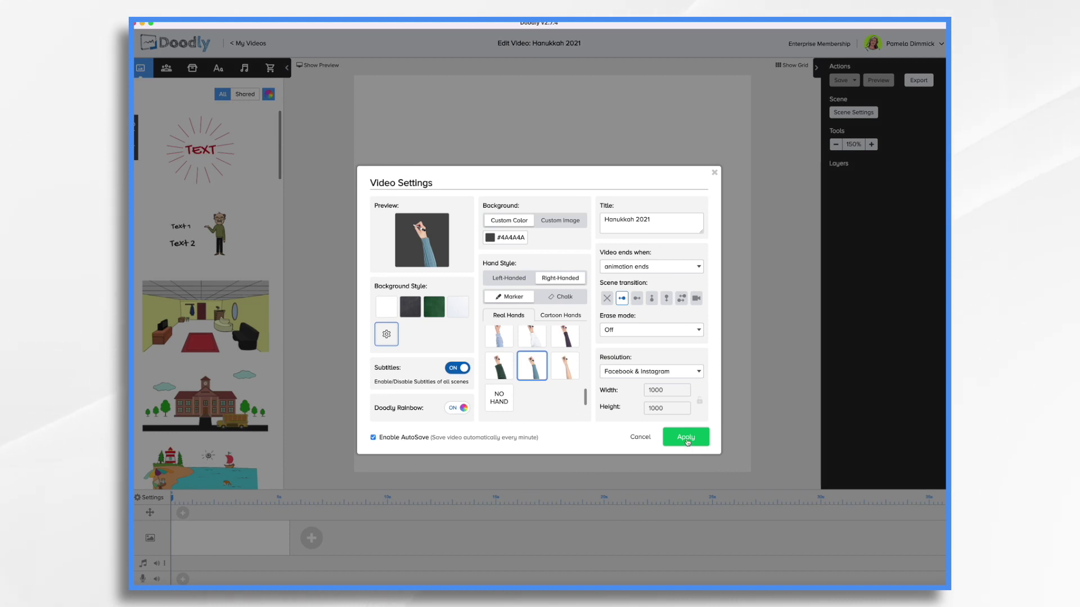
left_click(687, 438)
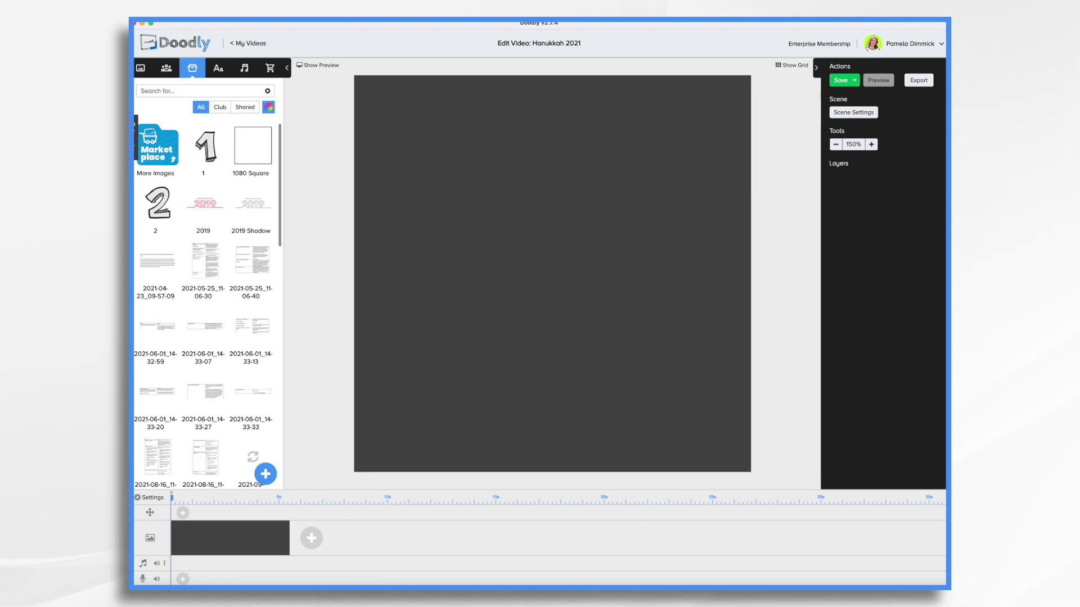
Search the props for "Meno" and place the menorah stroke design and Menorah Colored Unlit on the canvas, one over the other
left_click(189, 91)
type("Men")
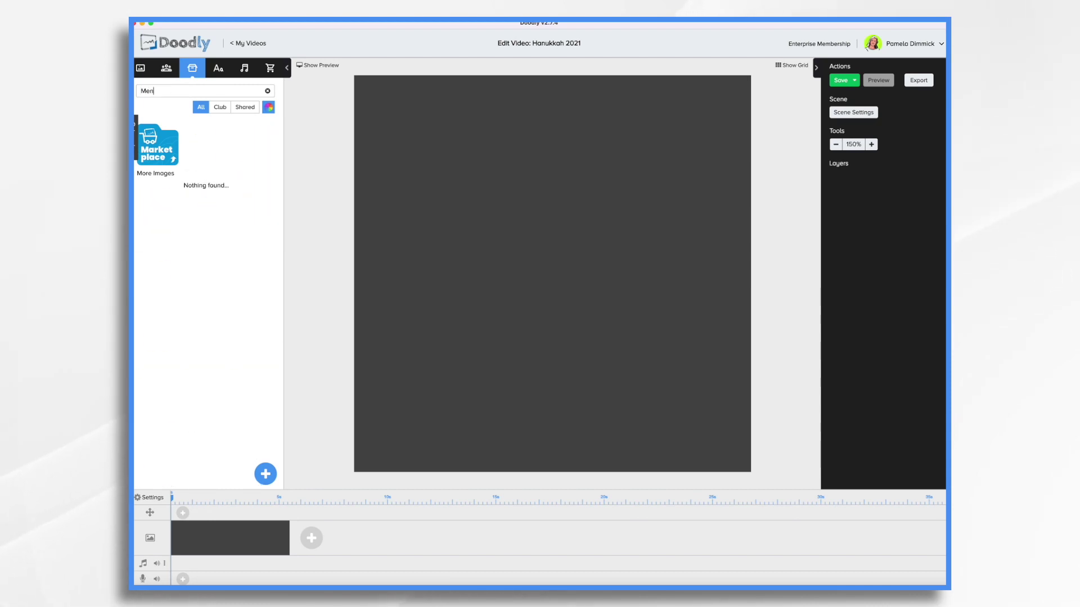
type("o")
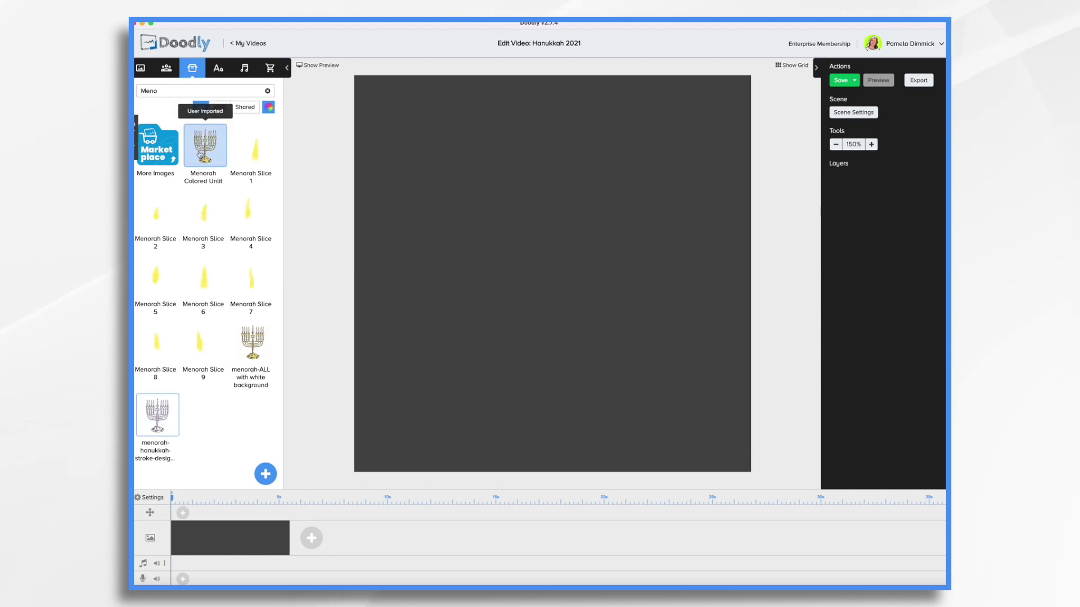
left_click_drag(199, 154, 220, 156)
left_click_drag(510, 208, 531, 213)
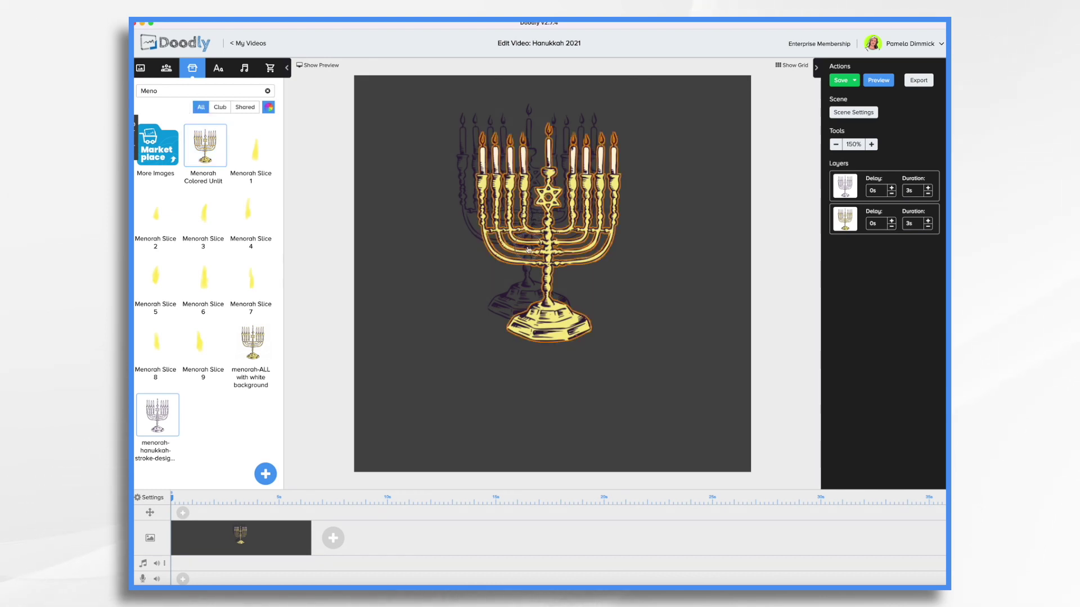
left_click_drag(549, 246, 526, 218)
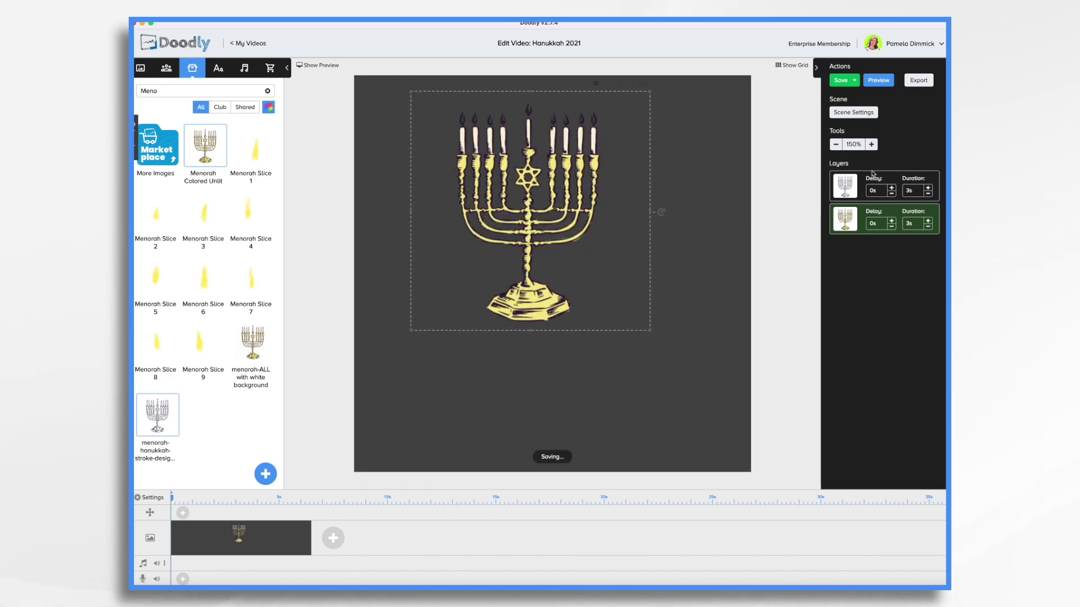
Match the stroke menorah's position to Menorah Colored Unlit by setting X to 151 and Y to 64 in its asset settings
left_click(600, 95)
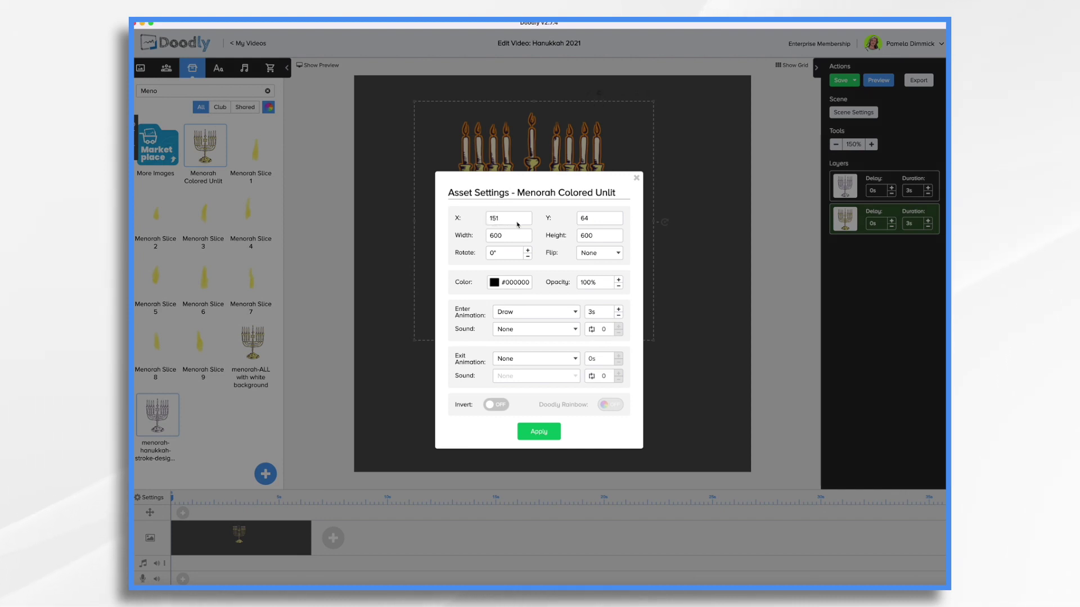
left_click(692, 134)
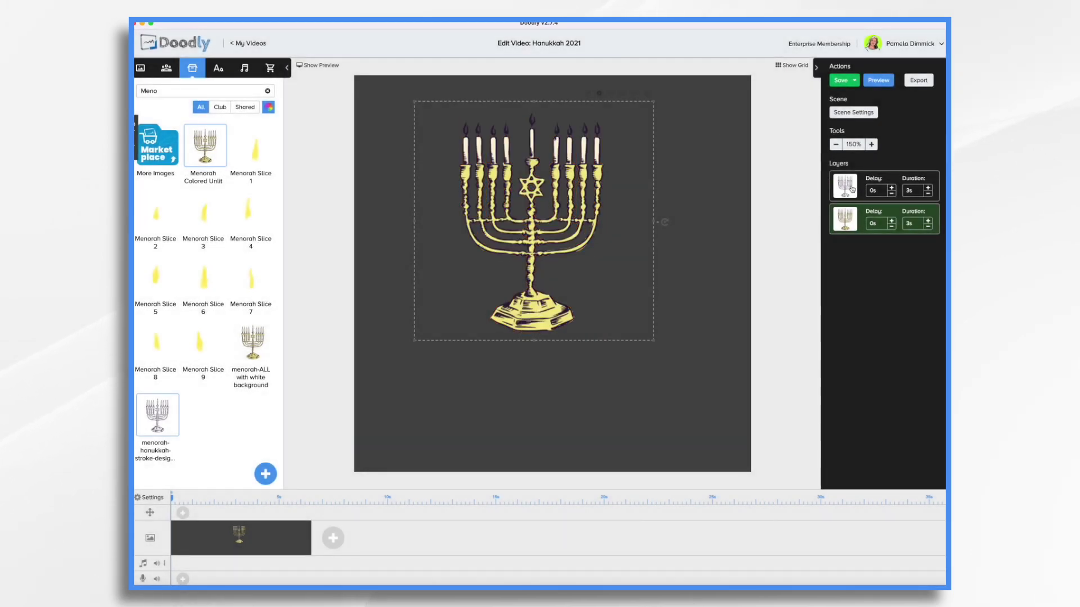
left_click(597, 94)
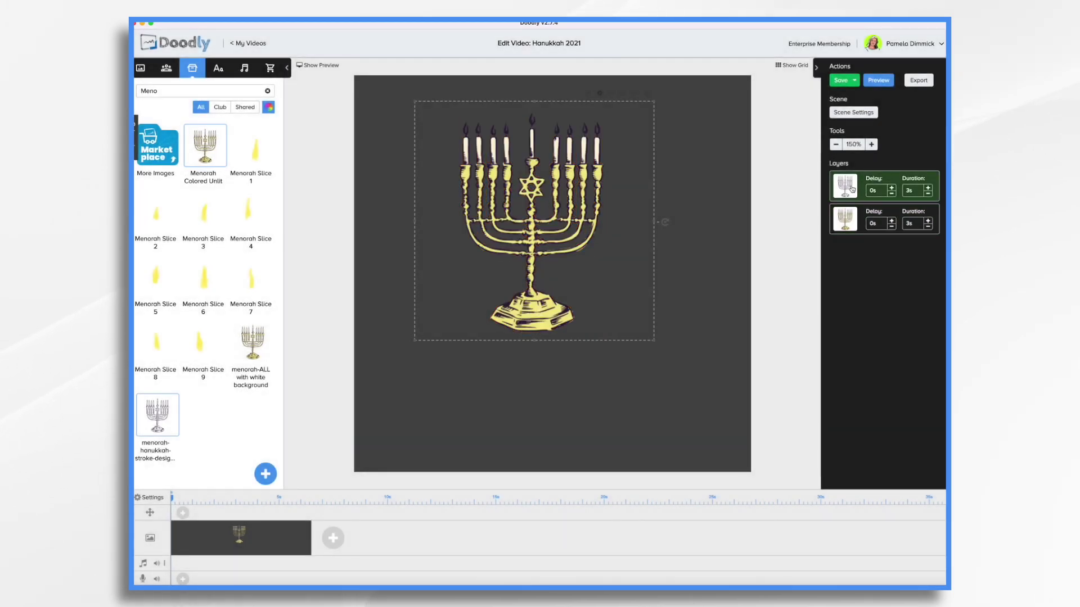
left_click(601, 95)
left_click(506, 219)
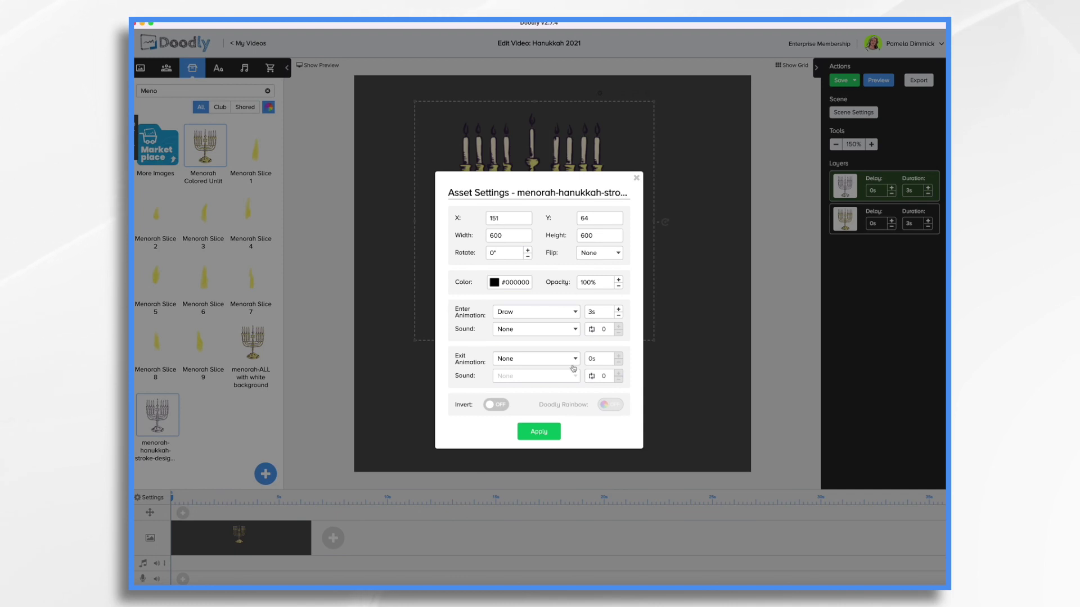
left_click(552, 442)
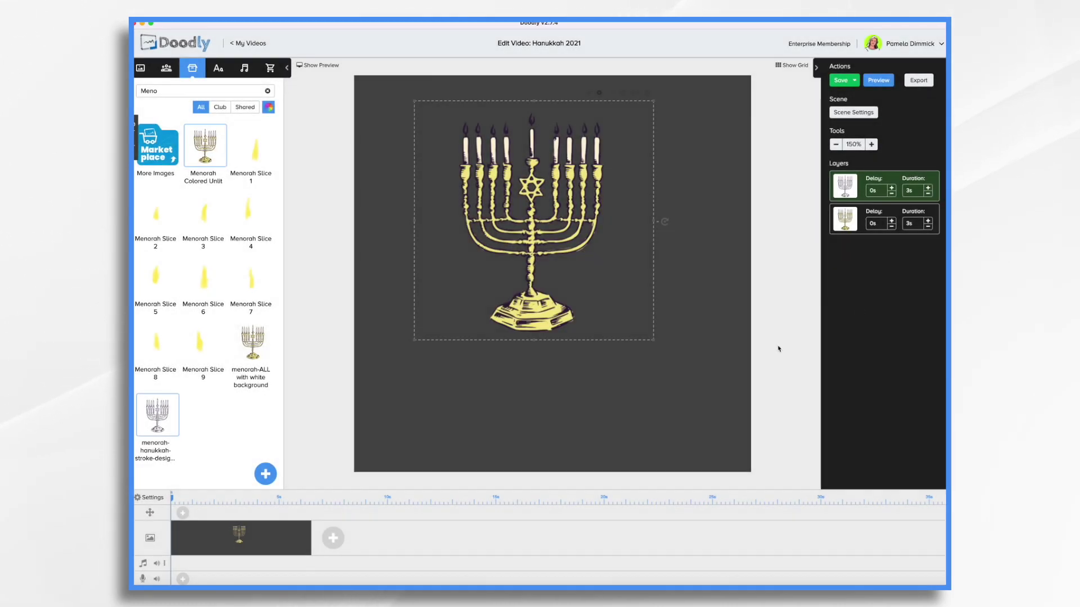
Move both menorah layers together to the center of the canvas, and select only the stroke design layer
left_click(846, 219)
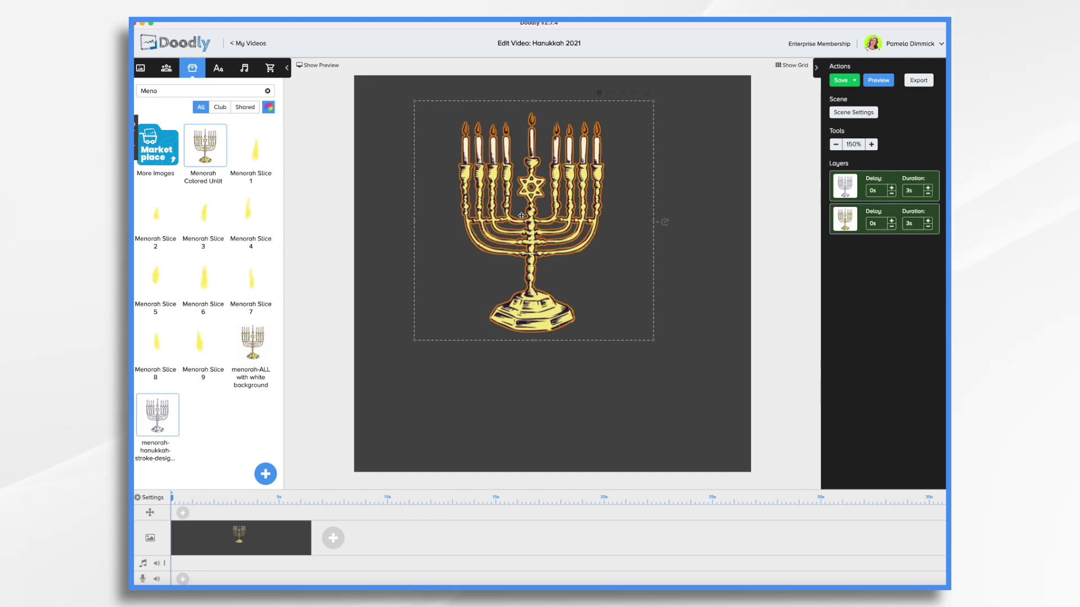
left_click_drag(534, 198, 545, 252)
left_click(852, 191)
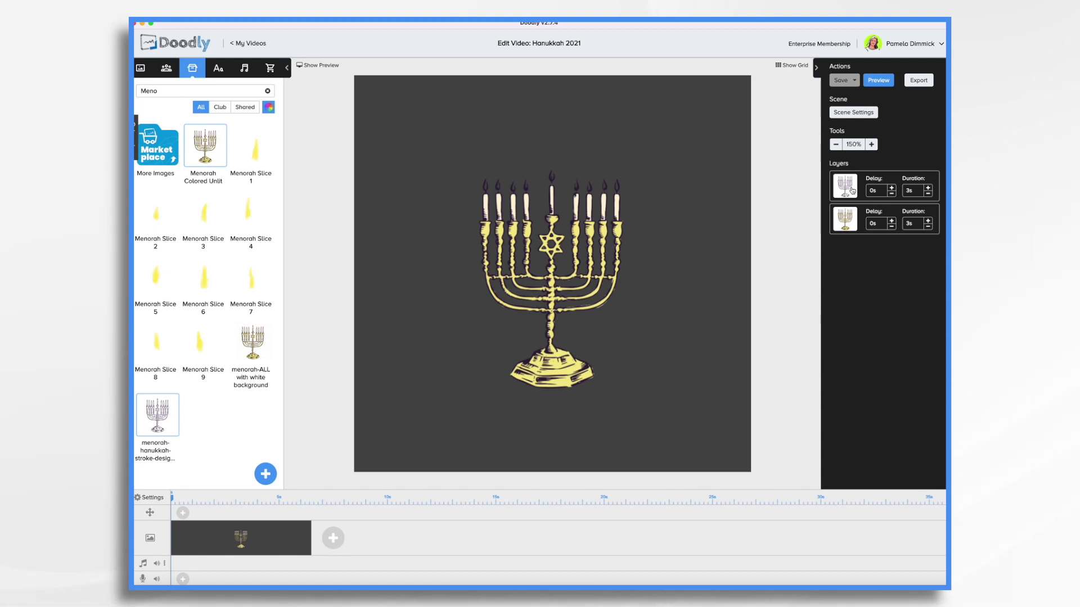
left_click(852, 191)
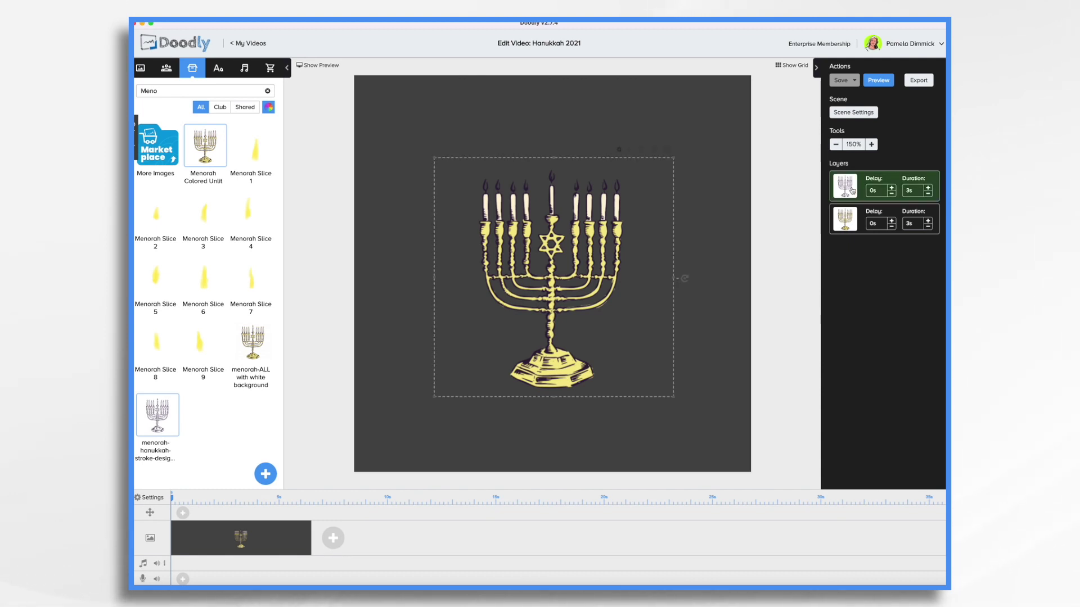
Set the Menorah Colored Unlit asset's reveal mode to Fade, save it, and preview the video
left_click(850, 226)
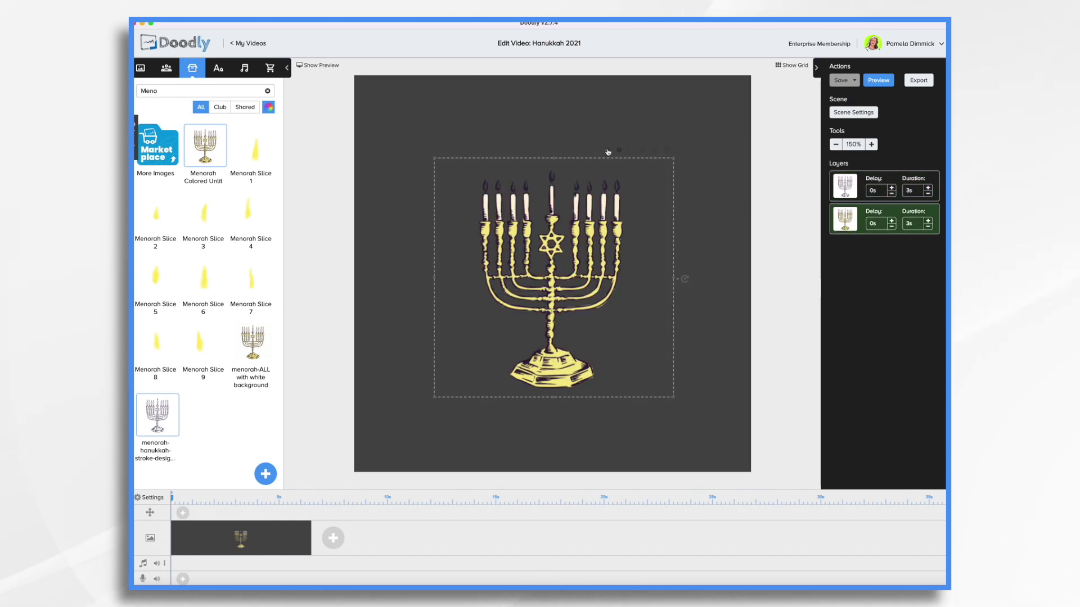
left_click(609, 151)
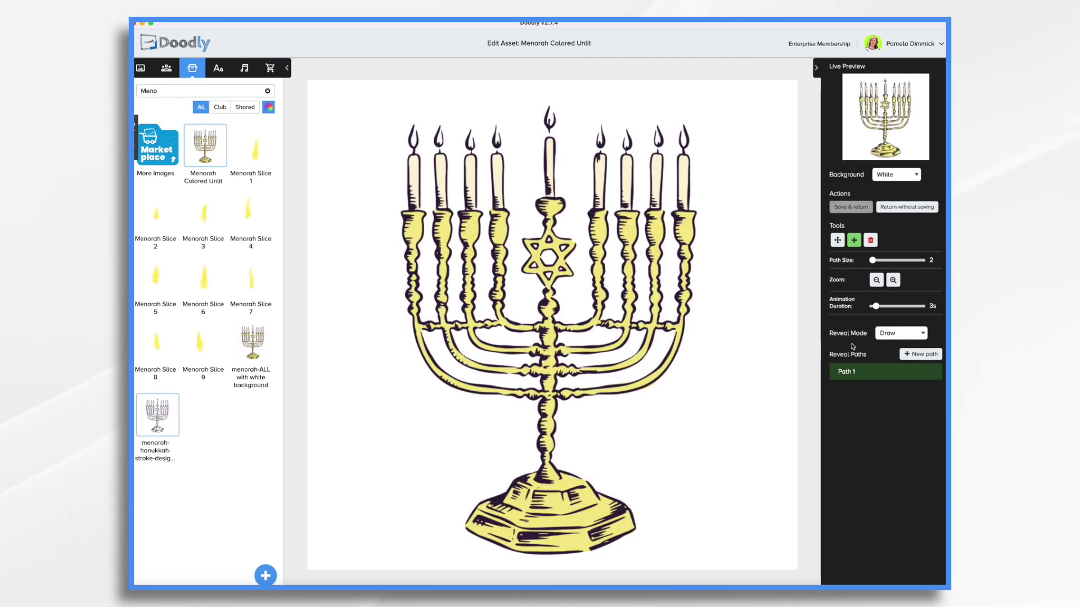
left_click(899, 333)
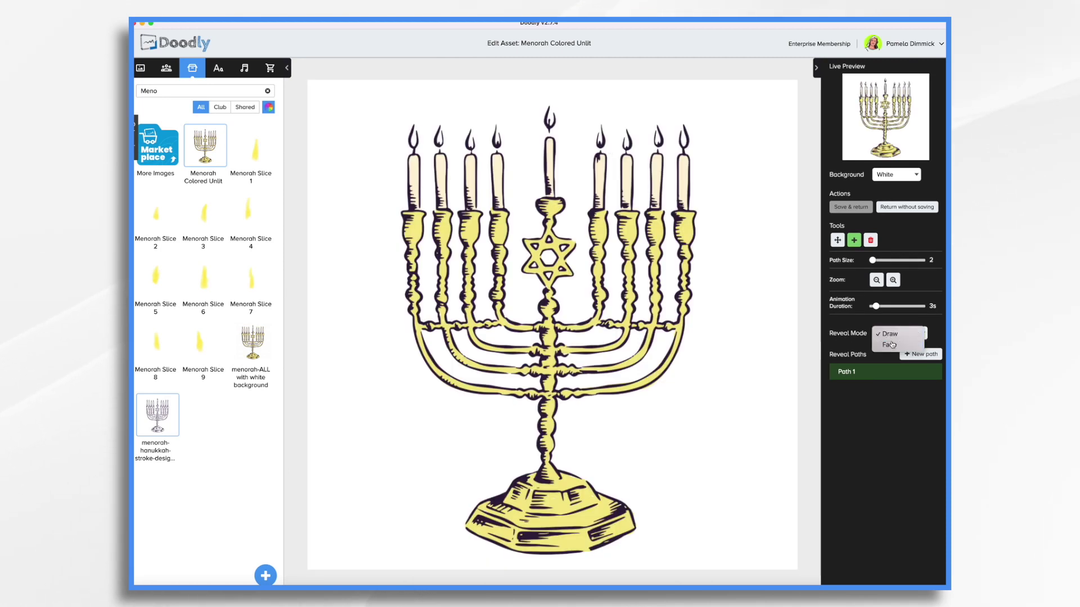
left_click(893, 344)
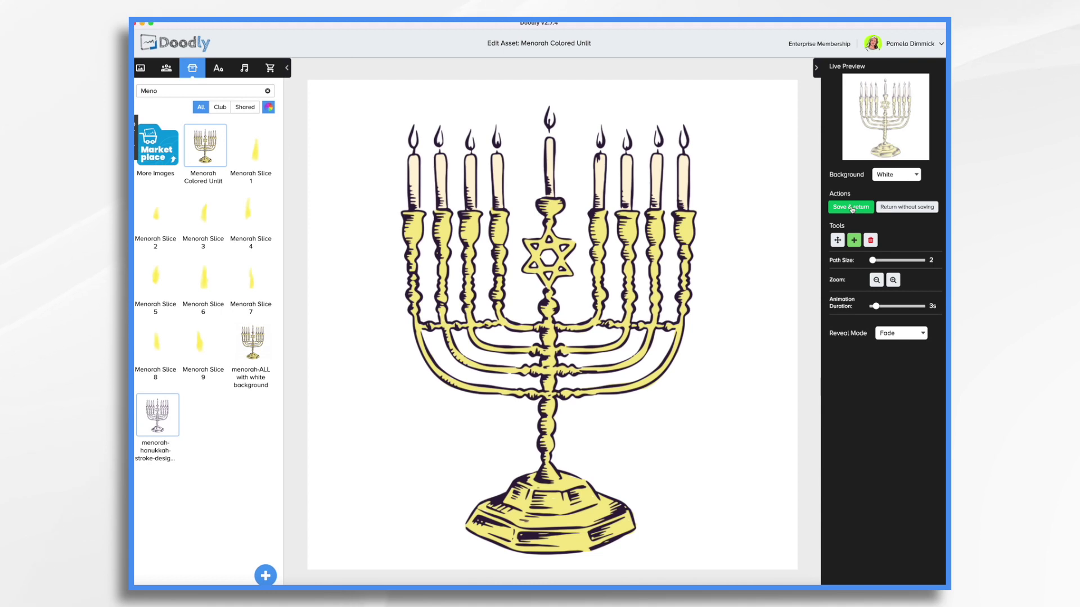
left_click(851, 207)
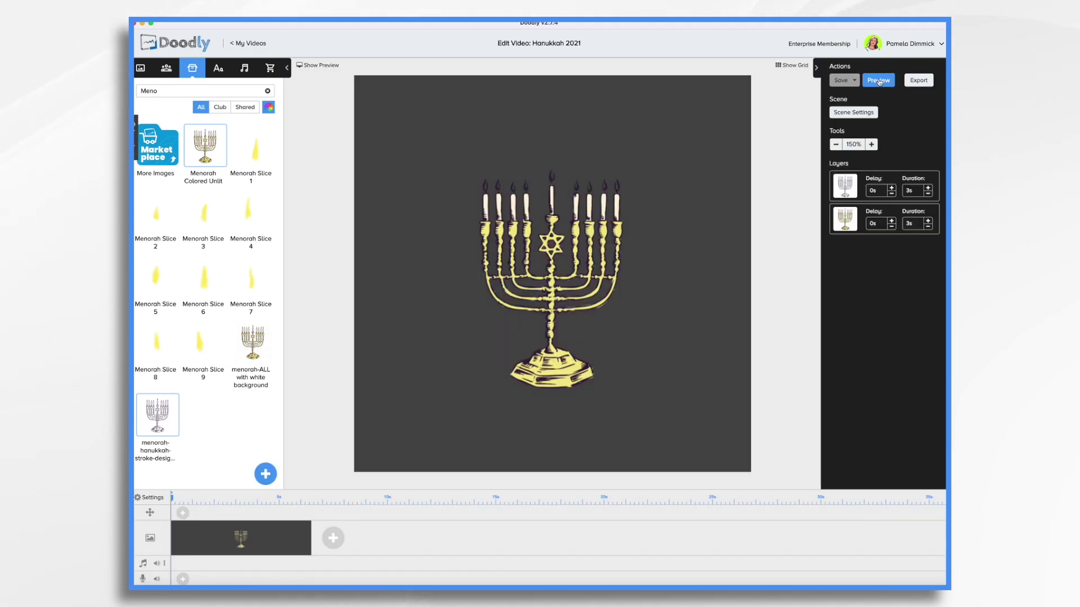
left_click(879, 81)
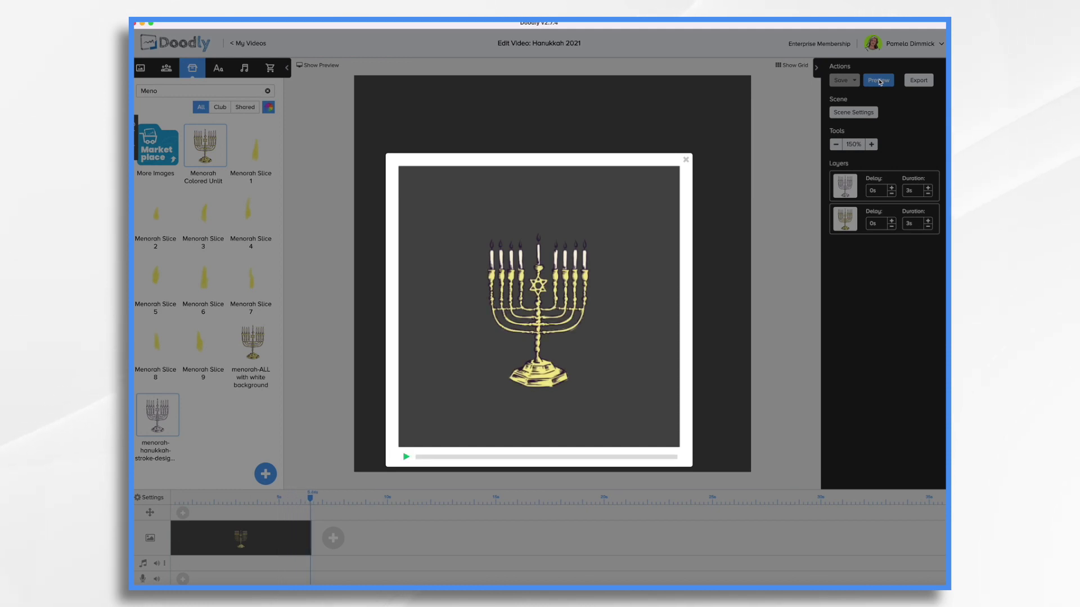
left_click(685, 160)
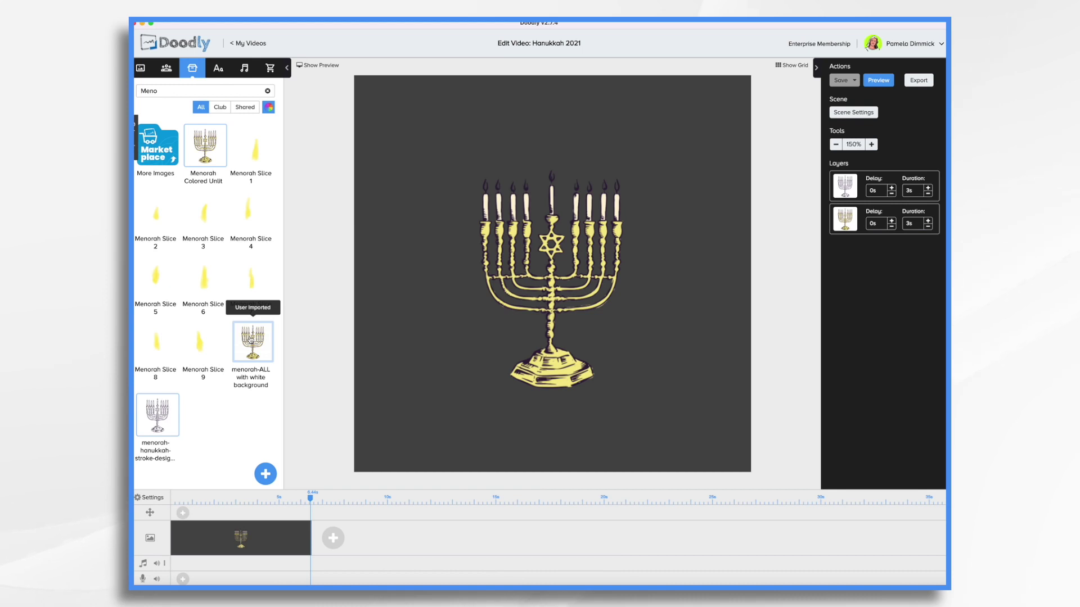
Add menorah-ALL with white background to the canvas, set its reveal mode to Fade, and save the asset
left_click_drag(252, 341, 544, 277)
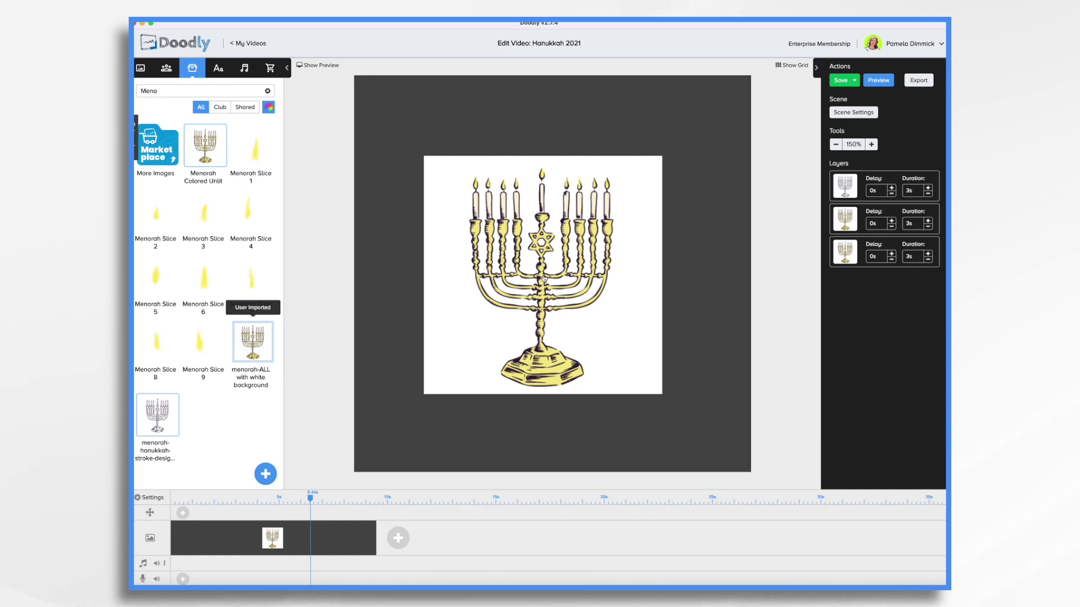
left_click(548, 222)
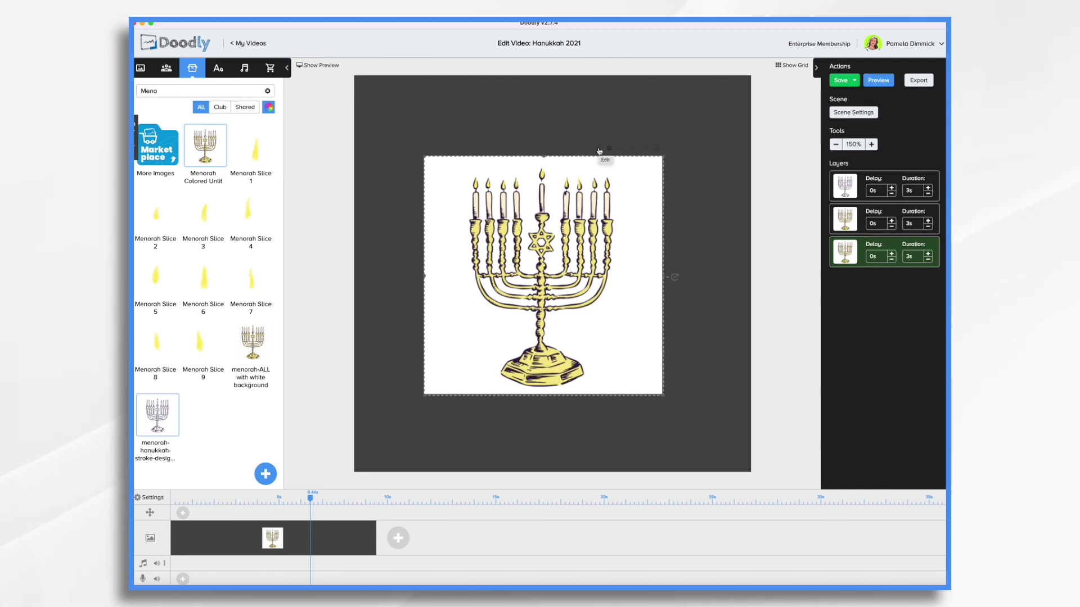
left_click(599, 150)
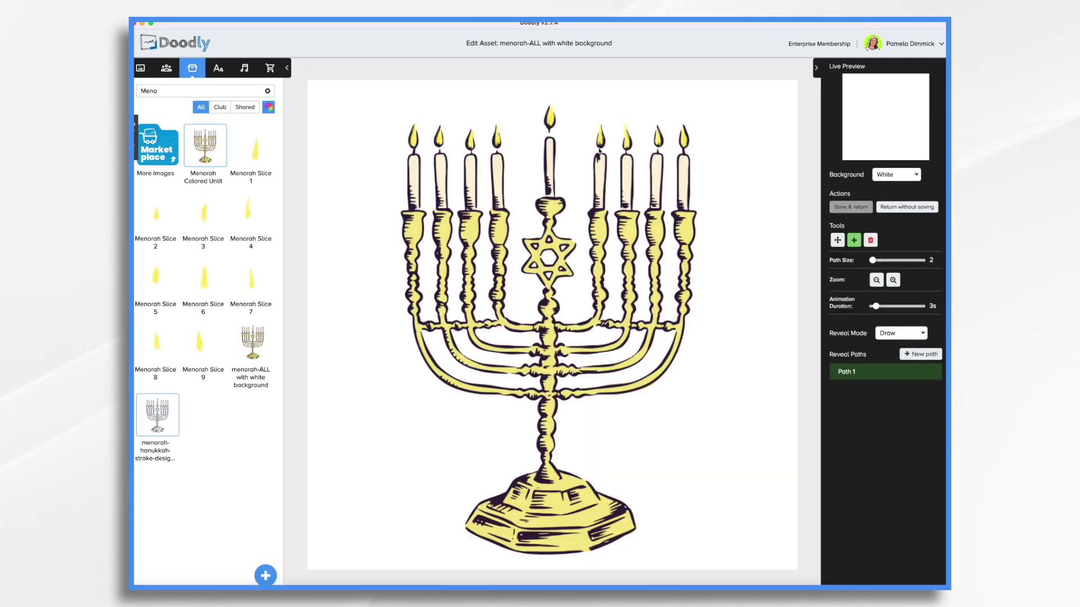
left_click(910, 336)
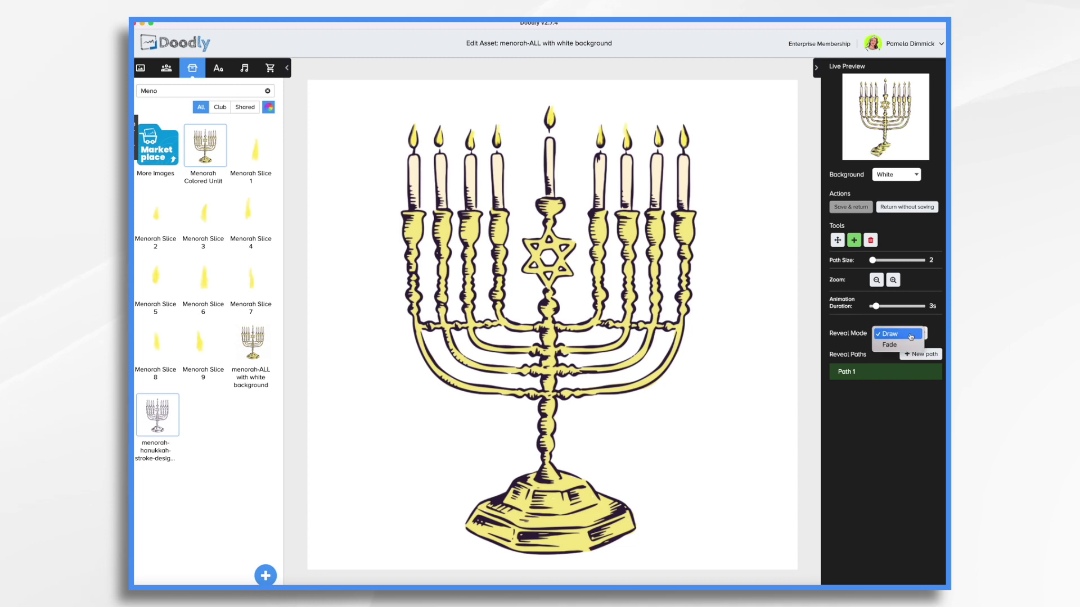
left_click(897, 346)
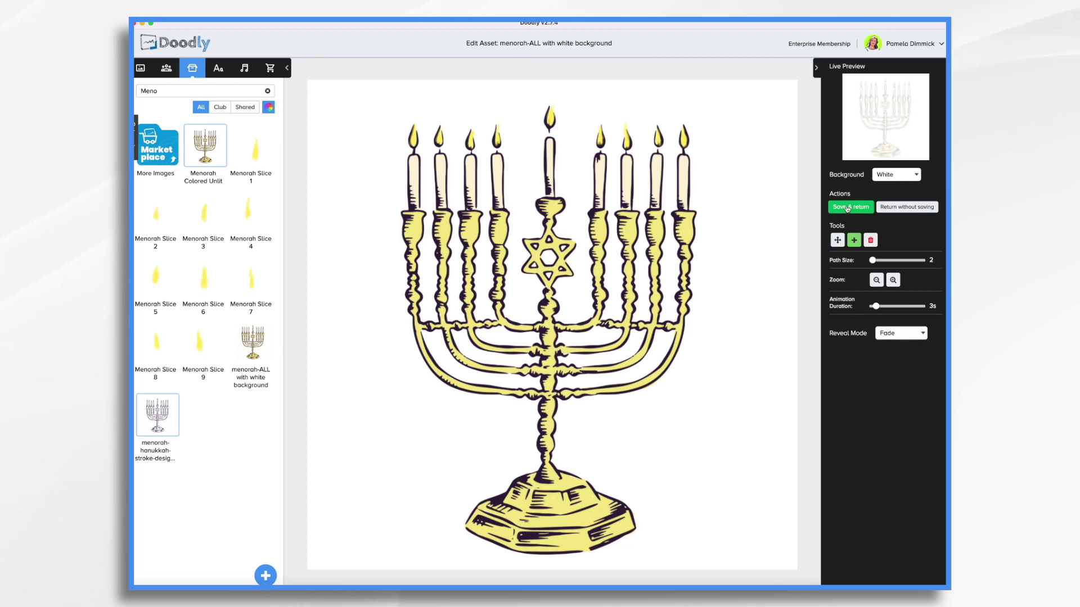
left_click(851, 207)
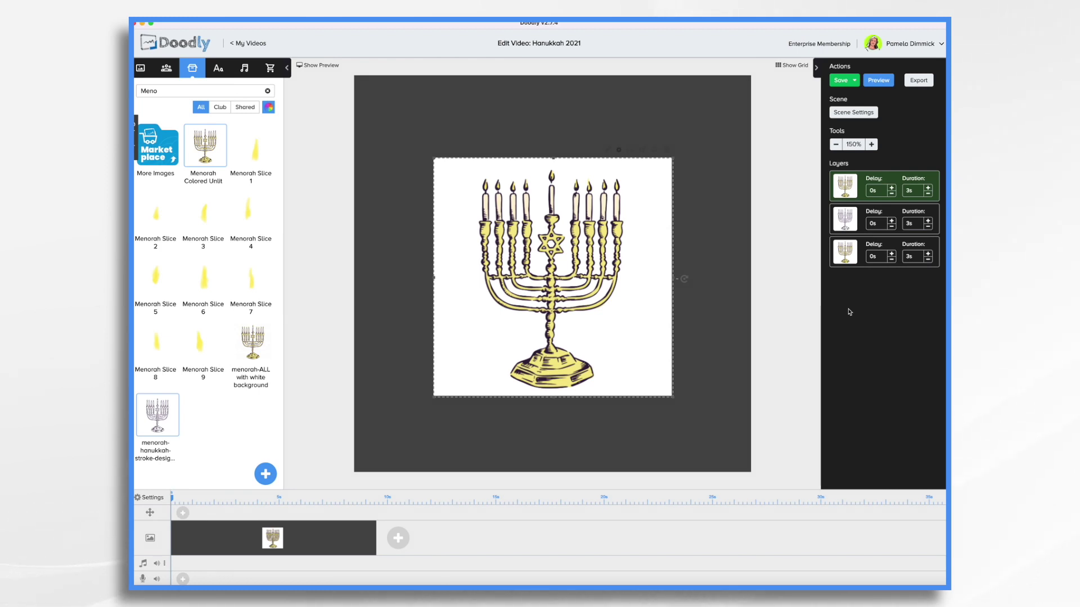
Reorder the layers so the stroke design comes first, and enlarge all three menorah layers together to about 1040 by 1040 to fill the canvas
left_click_drag(859, 185, 861, 329)
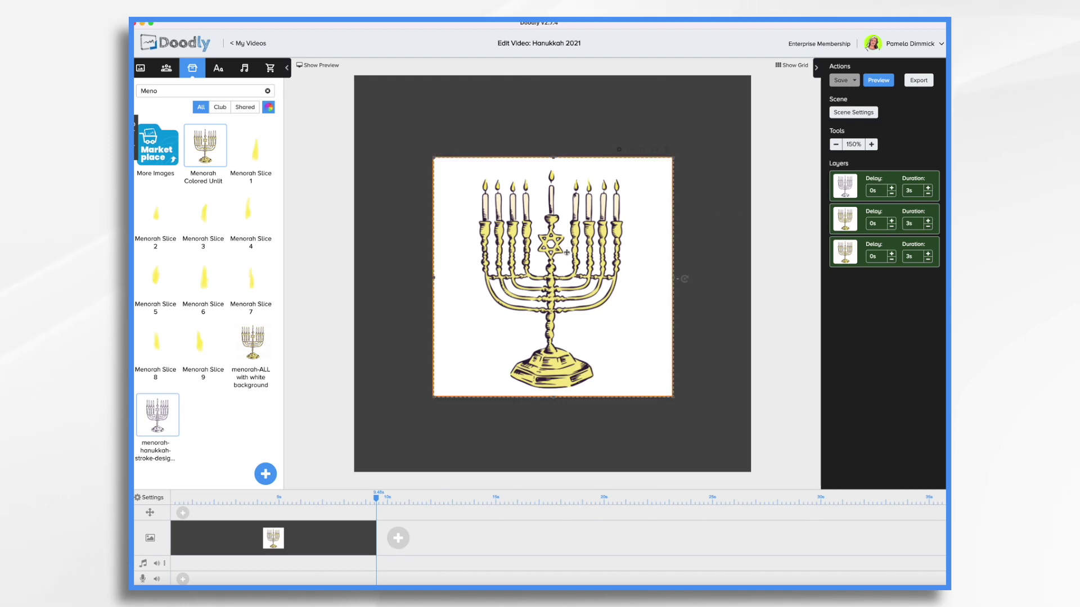
left_click_drag(567, 252, 484, 165)
left_click_drag(592, 312, 752, 465)
left_click_drag(615, 367, 615, 364)
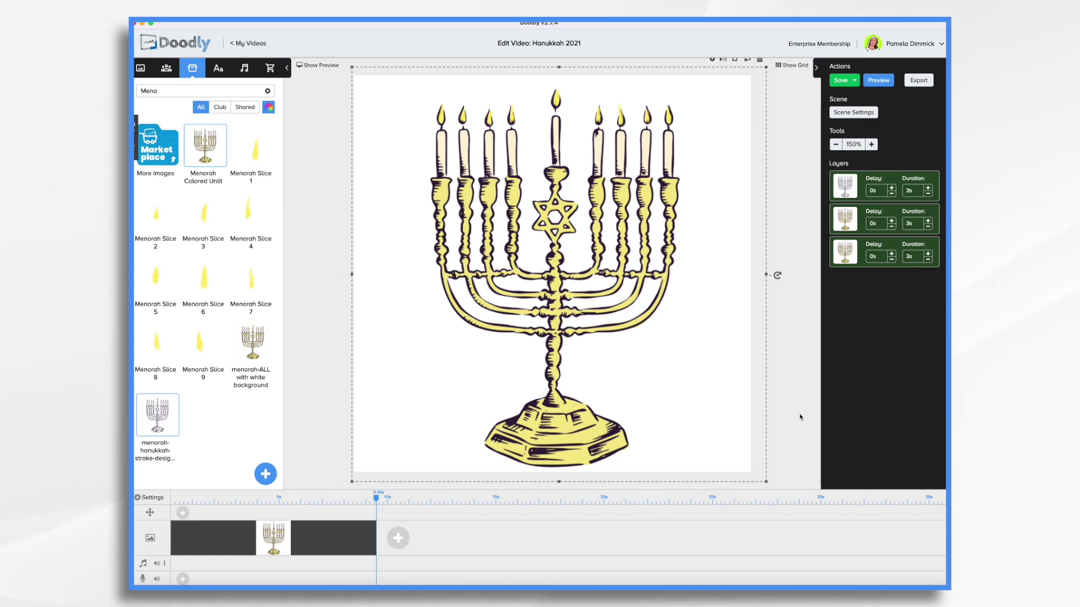
Set the opacity of the menorah-ALL with white background layer to 0% and apply it
left_click(855, 250)
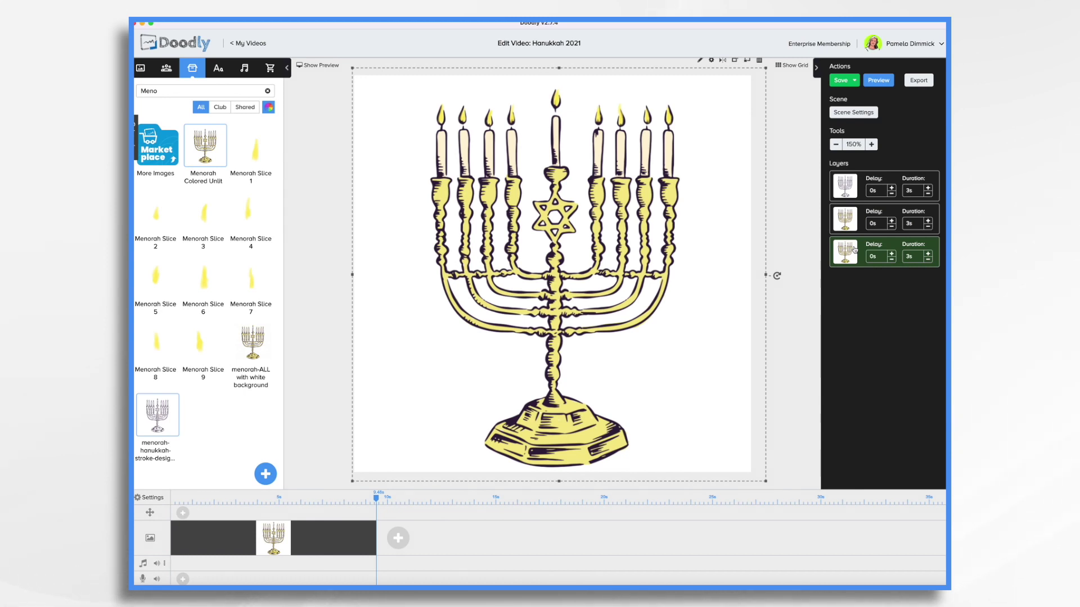
left_click(711, 60)
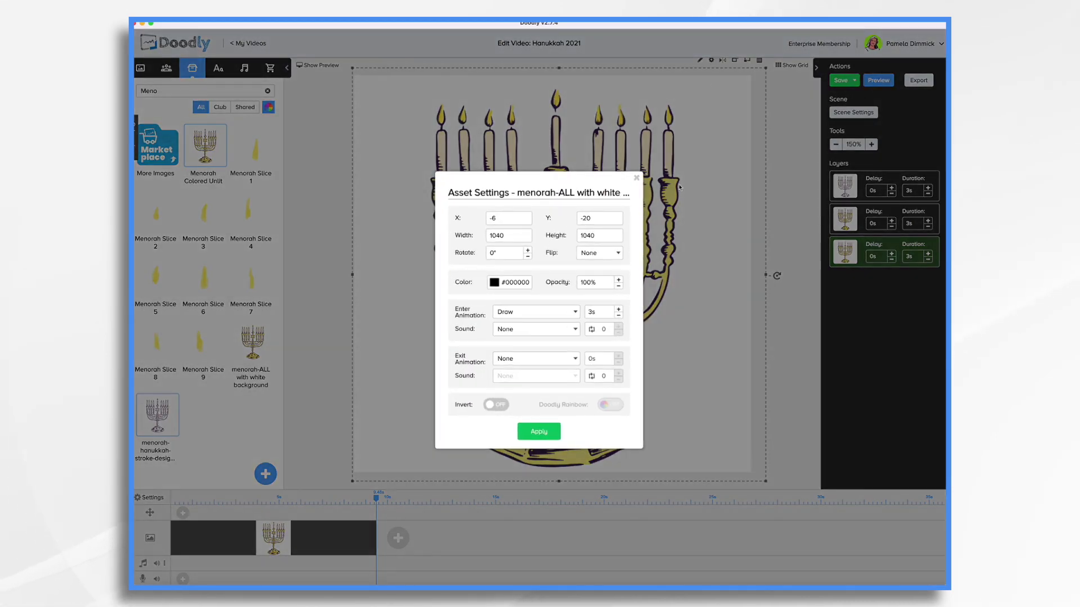
double_click(586, 282)
type("0")
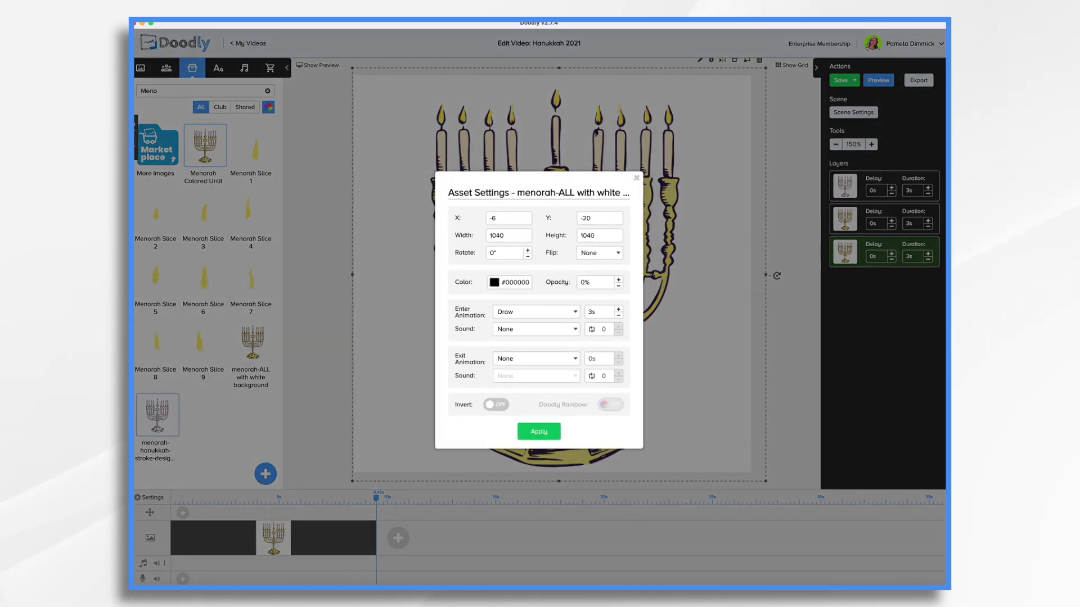
left_click(543, 431)
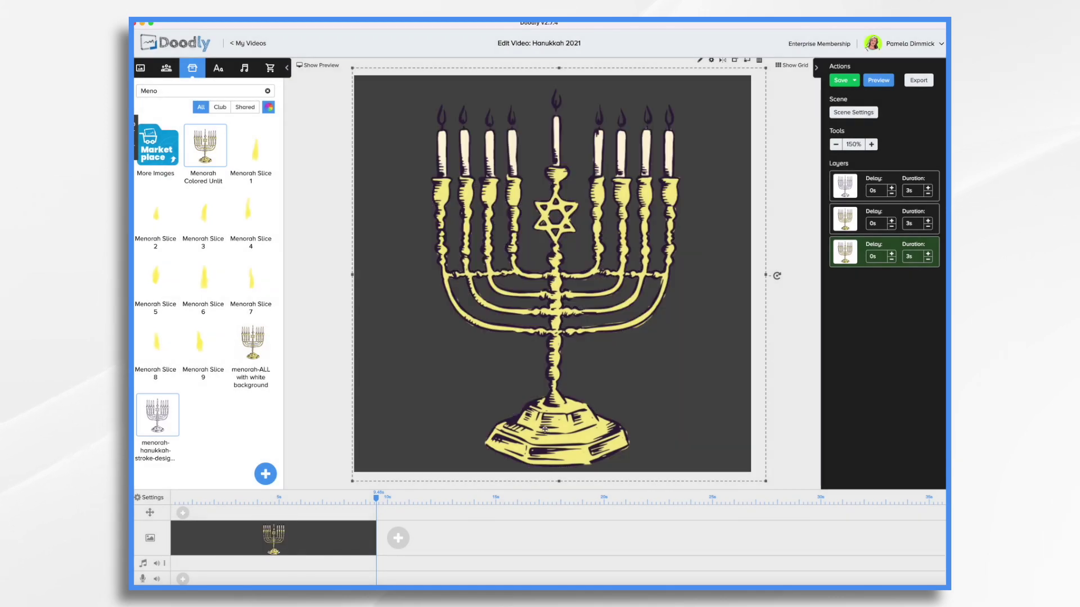
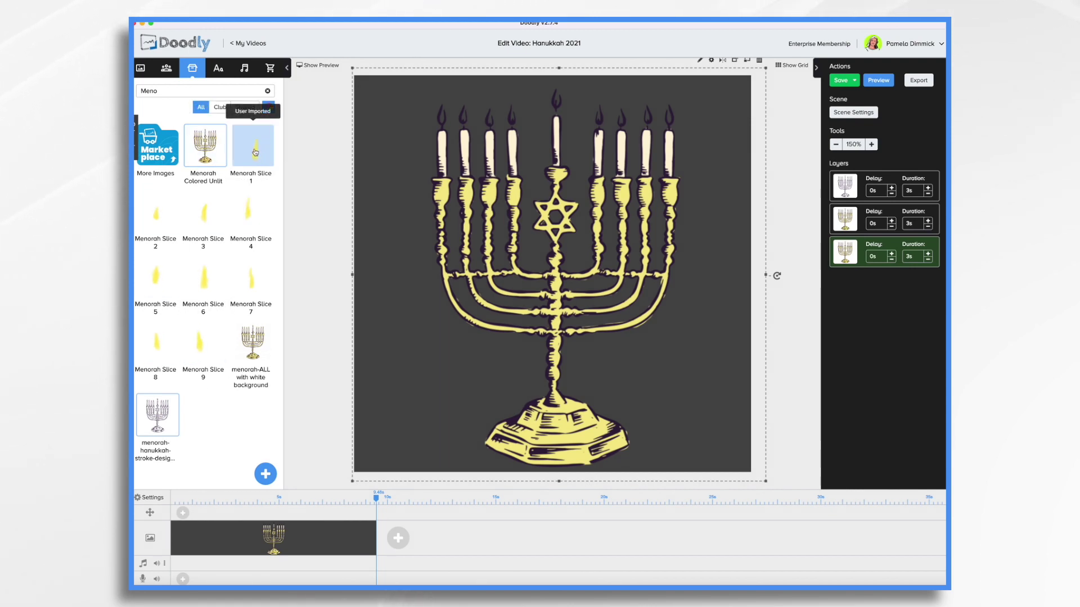
Add the flames Menorah Slice 1 to 5 as new images, aligned on the four left candles and the center candle
left_click_drag(255, 152, 443, 117)
left_click(504, 320)
left_click_drag(139, 213, 463, 118)
left_click_drag(204, 211, 512, 217)
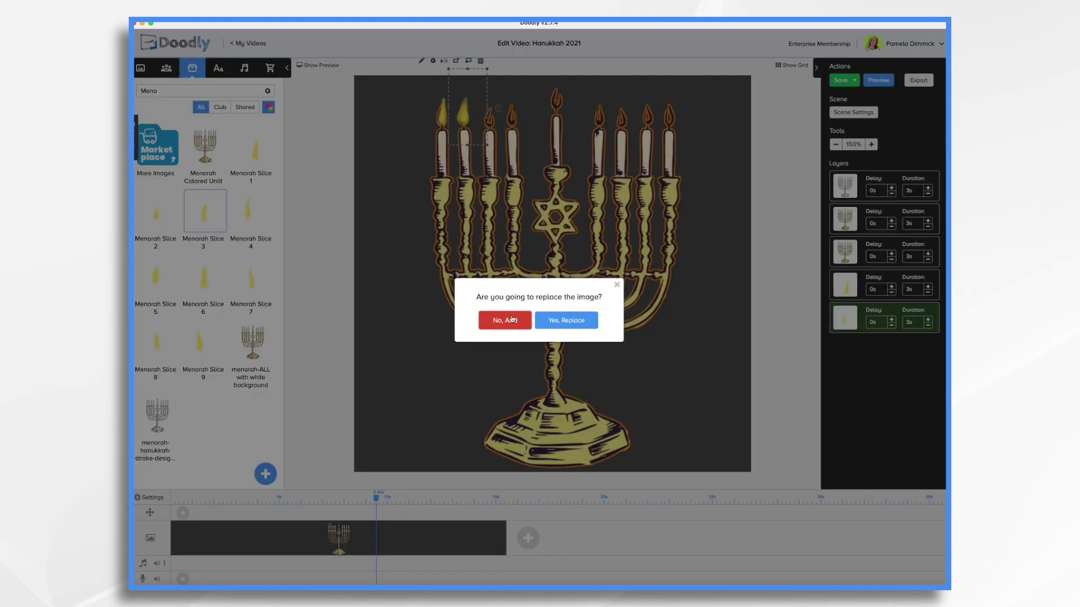
left_click(505, 320)
left_click_drag(251, 211, 513, 121)
left_click_drag(157, 282, 576, 133)
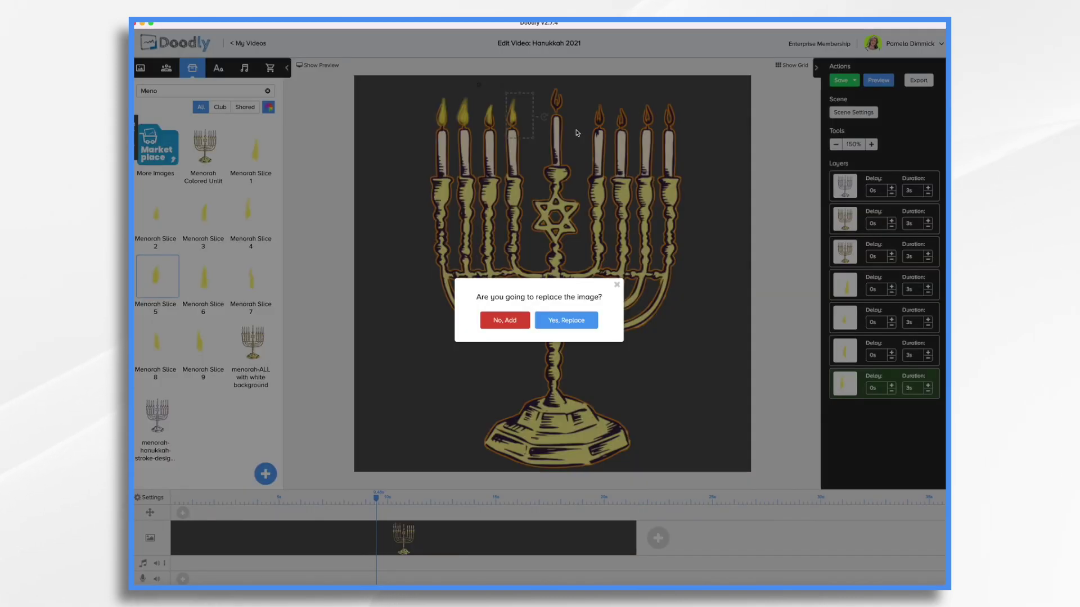
left_click(515, 321)
mouse_move(553, 118)
left_mouse_down()
mouse_move(539, 99)
mouse_move(564, 103)
left_mouse_up()
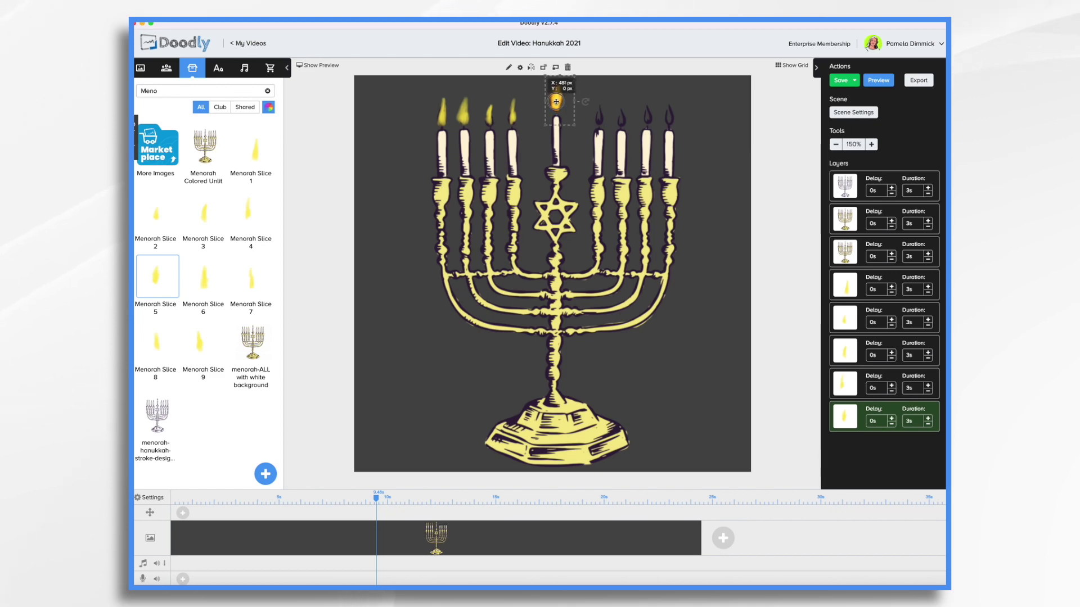
Add the flames Menorah Slice 6 to 9 as new images, aligned on the four right candles
left_click_drag(205, 276, 599, 140)
left_click(512, 319)
left_click_drag(253, 276, 622, 120)
left_click_drag(158, 341, 659, 137)
left_click(507, 319)
left_click_drag(199, 342, 691, 136)
left_click(505, 320)
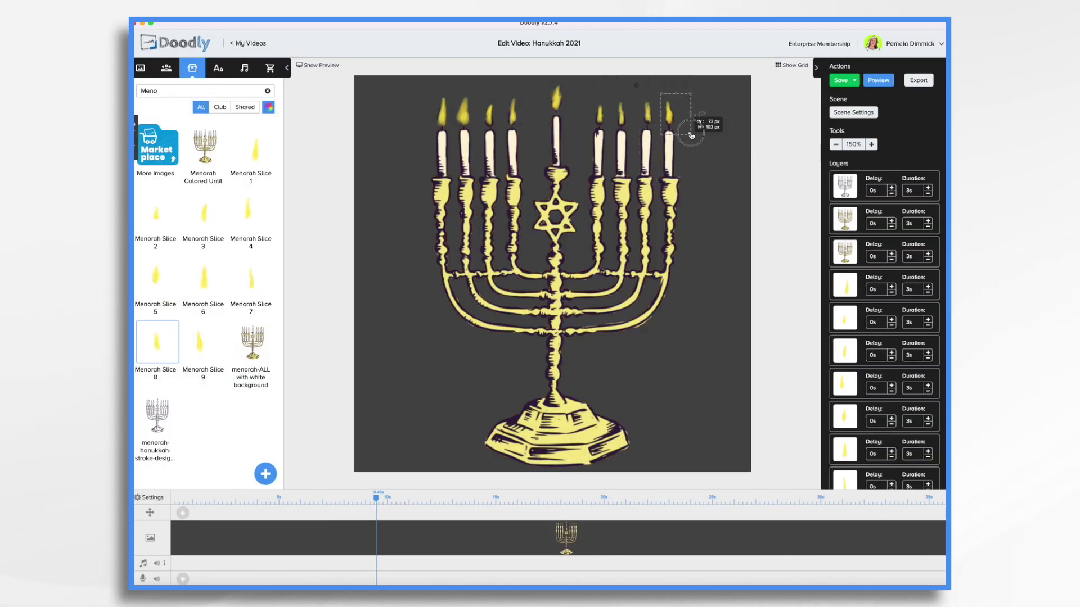
left_click(812, 325)
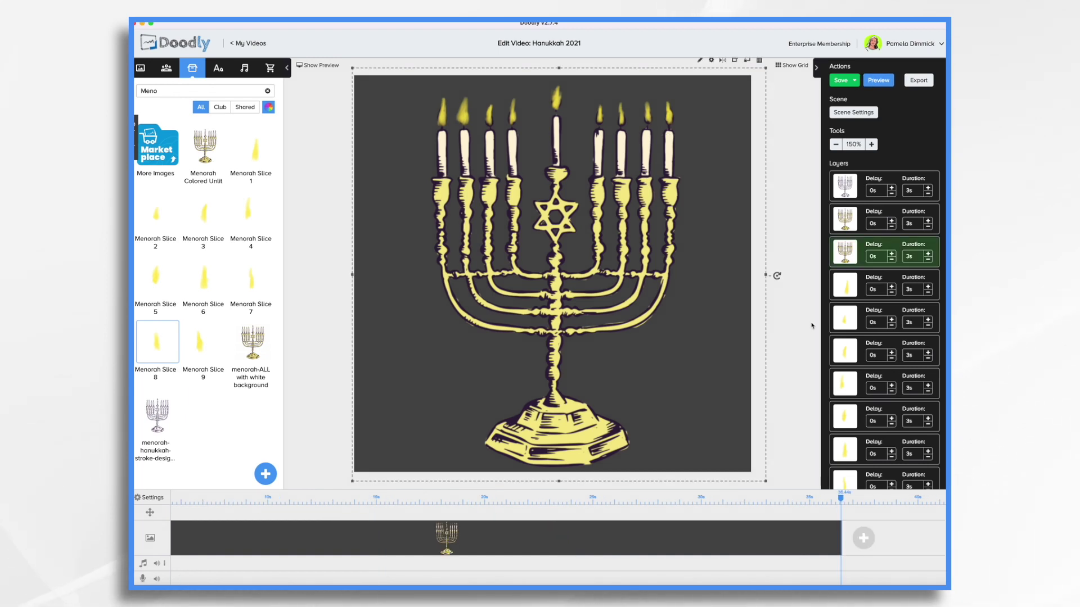
Trace reveal paths at path size 20 over the stroke design's star, stem, branches and candles, and save the asset
left_click(855, 188)
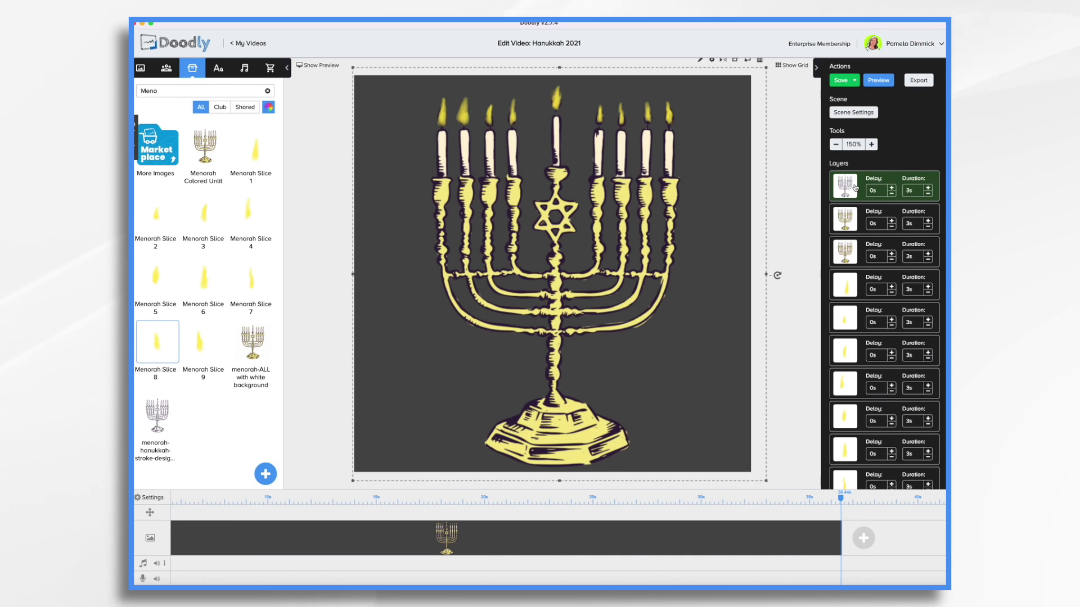
left_click(701, 60)
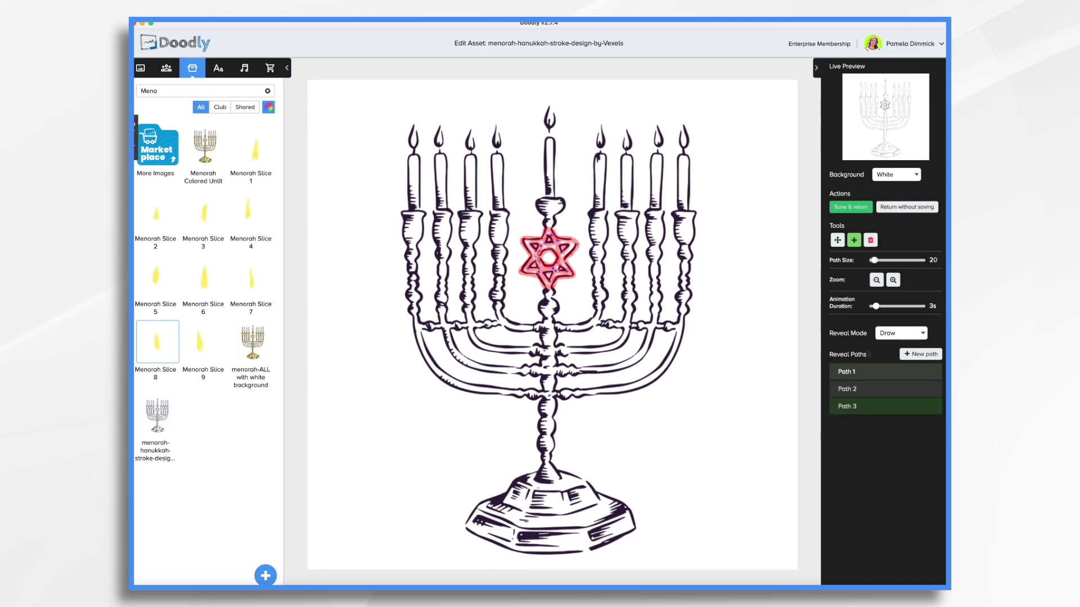
left_click_drag(550, 288, 596, 308)
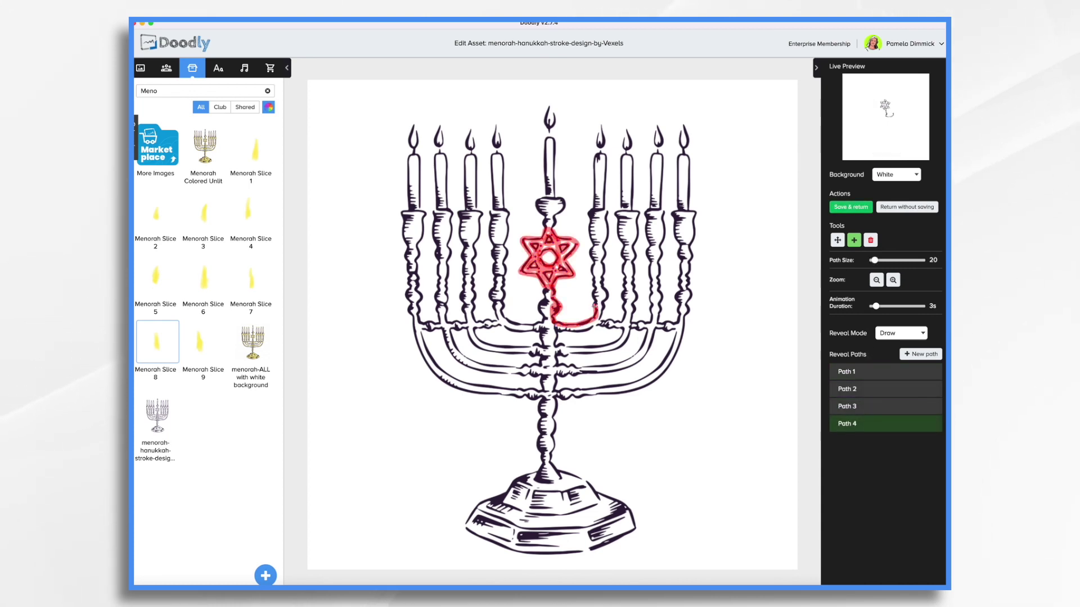
mouse_move(588, 213)
left_mouse_down()
mouse_move(557, 399)
mouse_move(642, 523)
mouse_move(461, 535)
mouse_move(495, 506)
mouse_move(596, 489)
mouse_move(506, 475)
mouse_move(410, 225)
mouse_move(439, 125)
mouse_move(413, 135)
mouse_move(415, 118)
left_mouse_up()
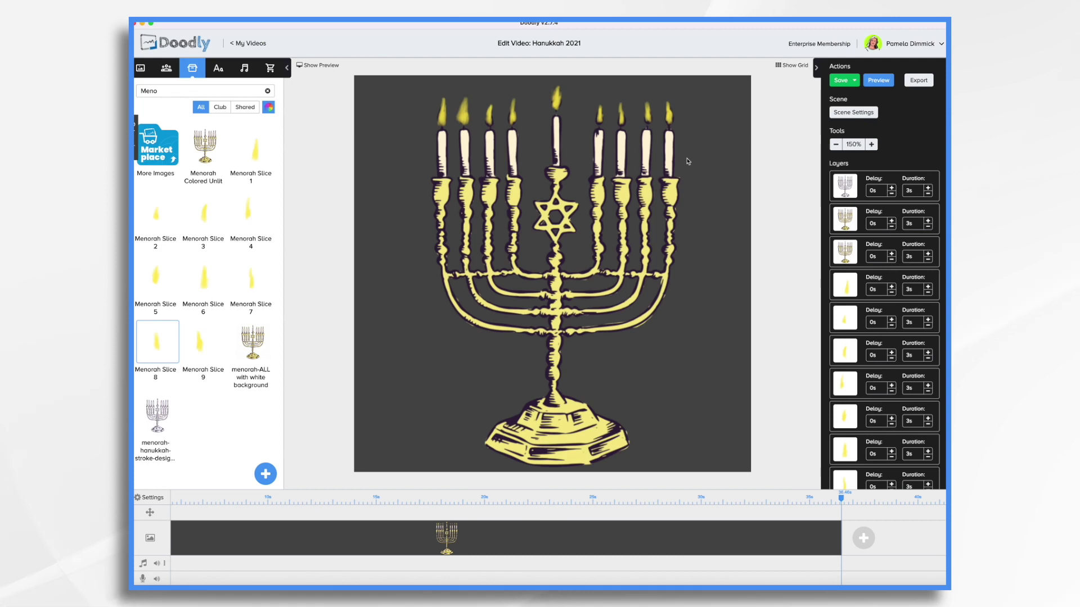
Set the duration of the first three flame layers to 1s each
left_click(913, 291)
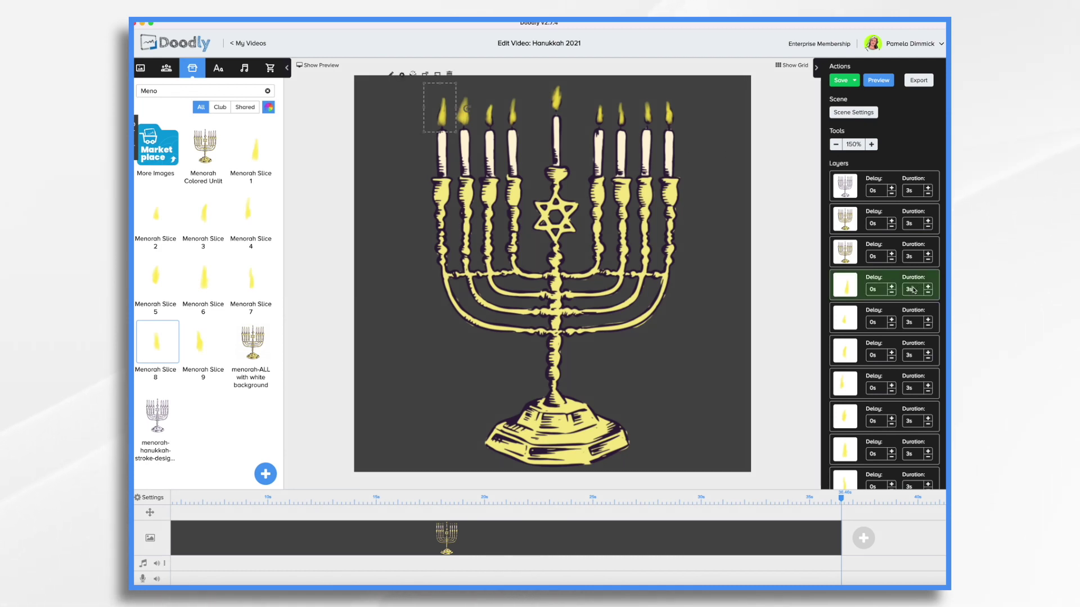
type("1")
key("Return")
left_click(915, 325)
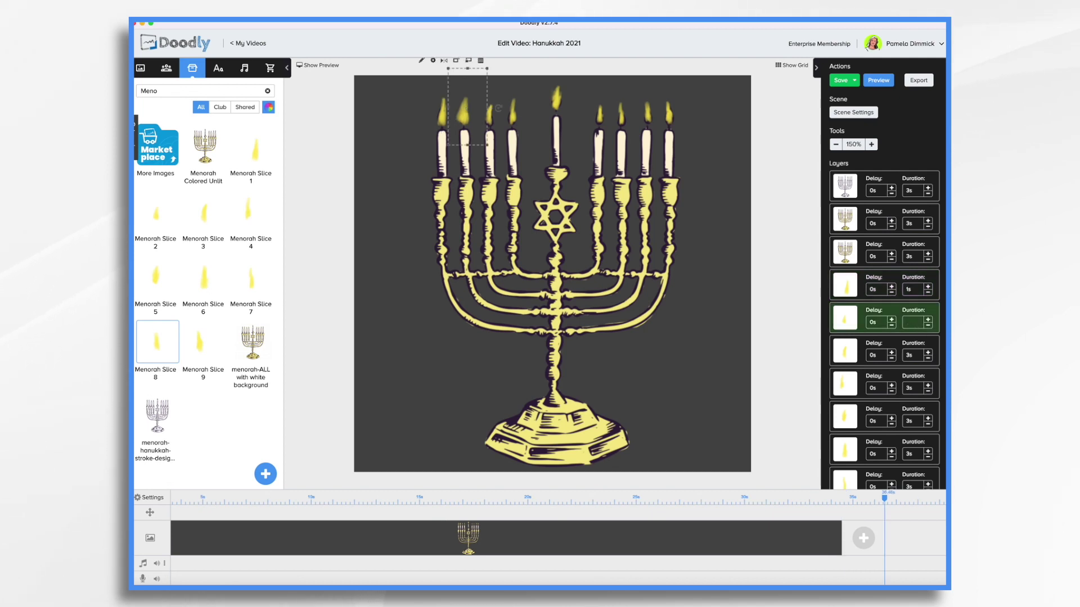
left_click(920, 358)
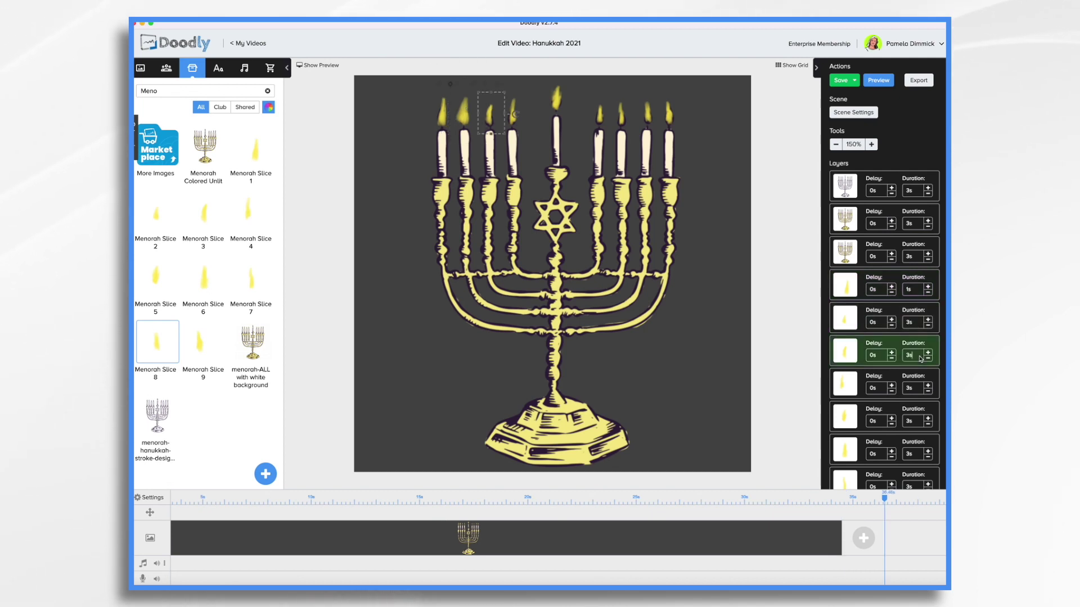
left_click(915, 325)
type("1")
key("Return")
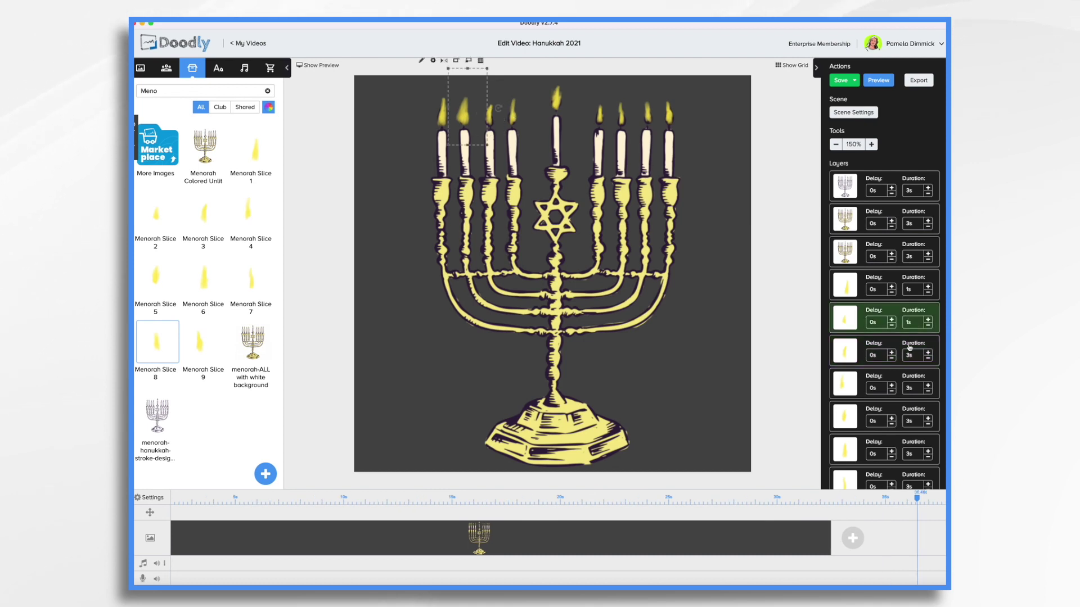
left_click(918, 356)
type("1")
key("Return")
Set the duration of the fourth, fifth and sixth flame layers to 1s each
left_click(917, 388)
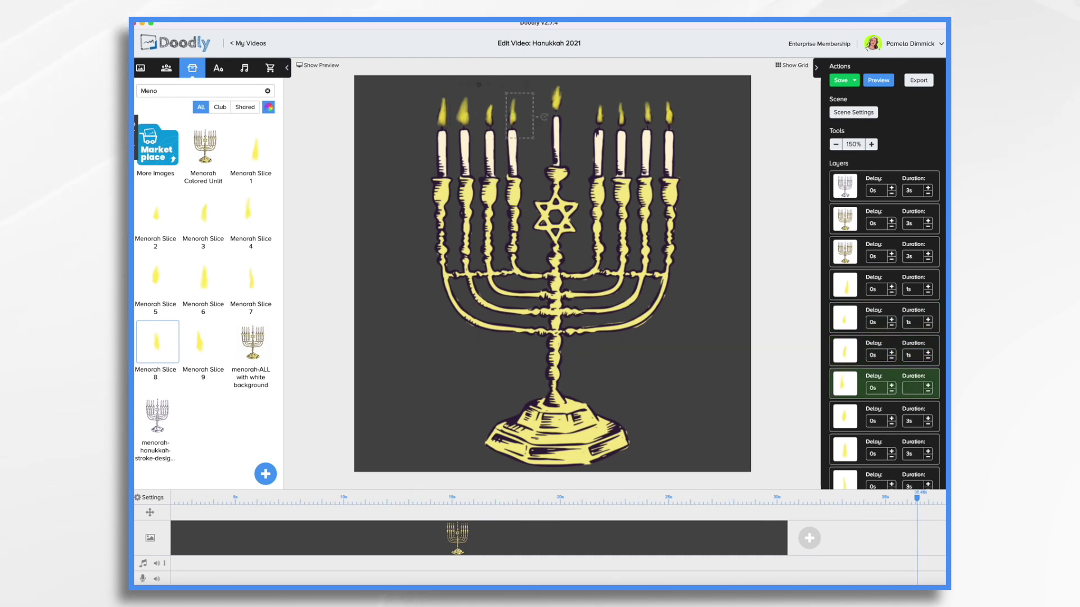
type("1")
left_click(917, 422)
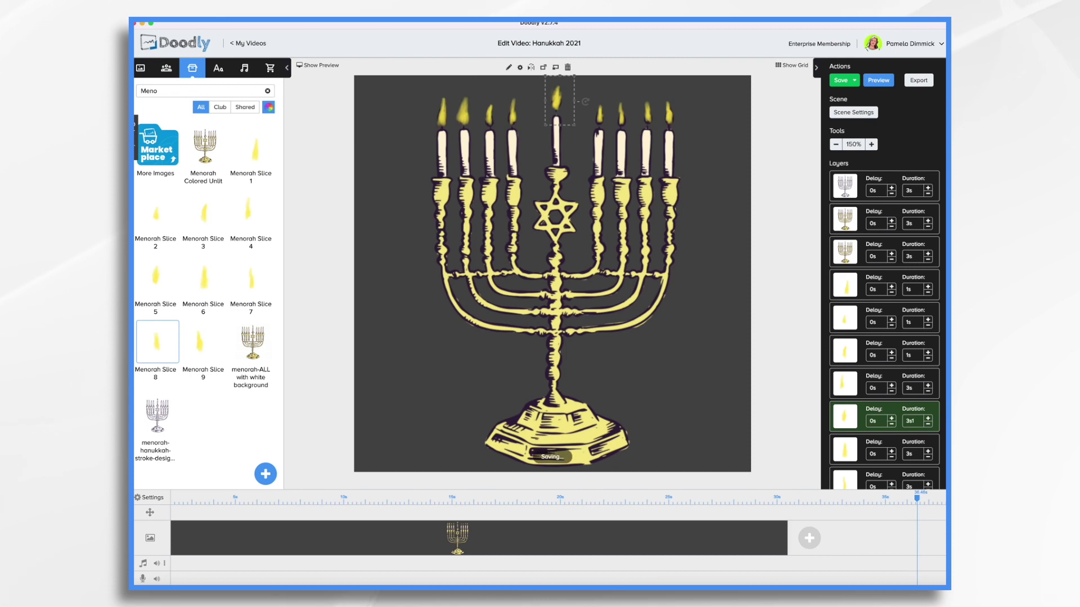
type("1")
key("Return")
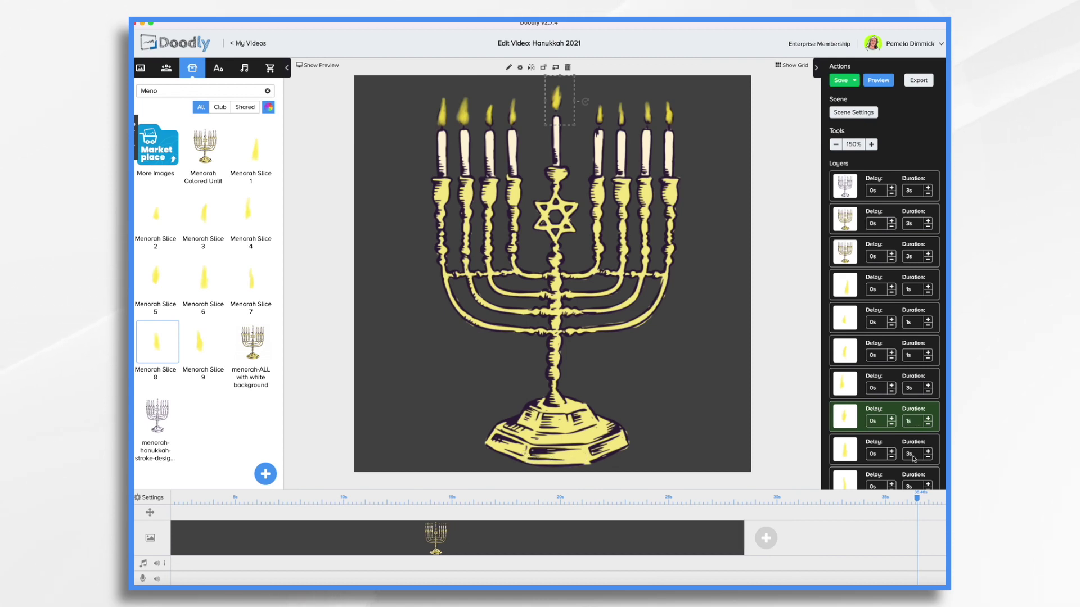
left_click(917, 454)
type("1")
key("Return")
Set the duration of the last three flame layers to 1s each
scroll(884, 331, "down", 3)
left_click(917, 406)
type("1")
key("Return")
left_click(918, 439)
type("1")
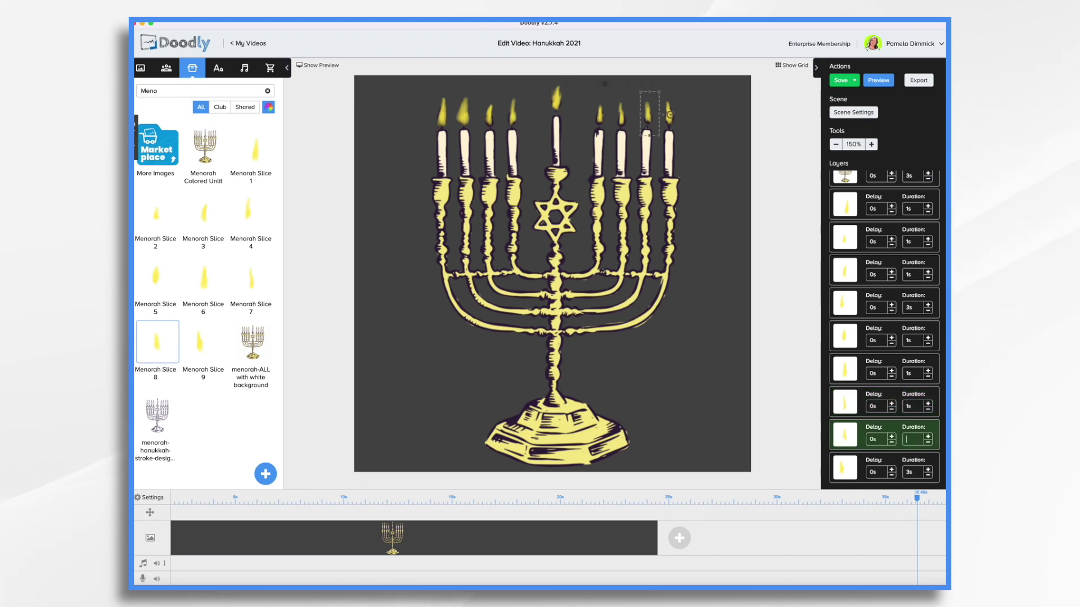
key("Return")
left_click(914, 473)
type("1")
key("Return")
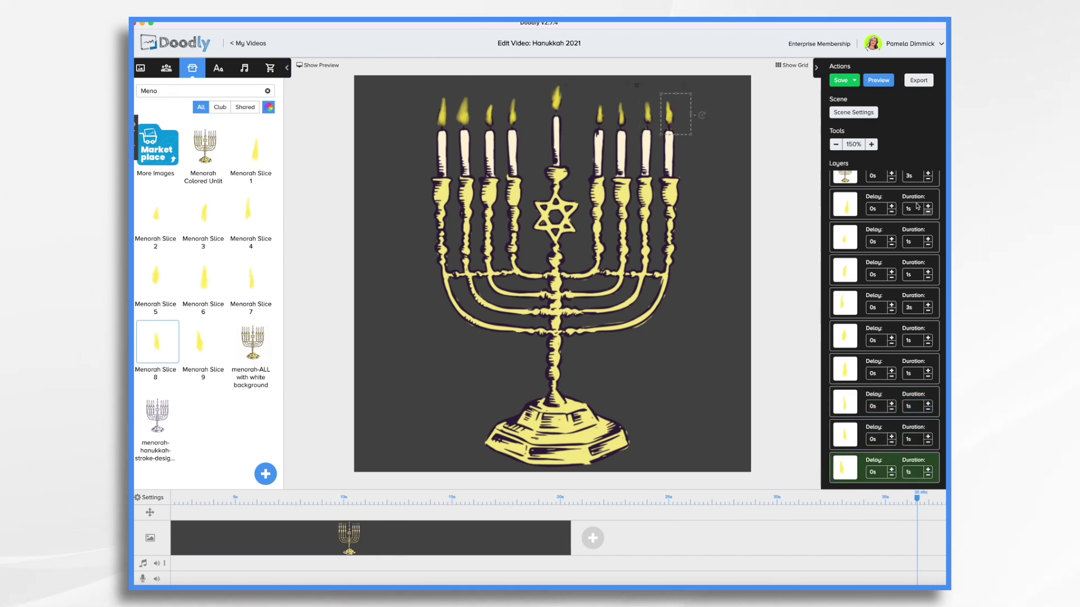
Move the third menorah layer to the end of the layer order, after all the flames, and open its settings
scroll(871, 204, "up", 3)
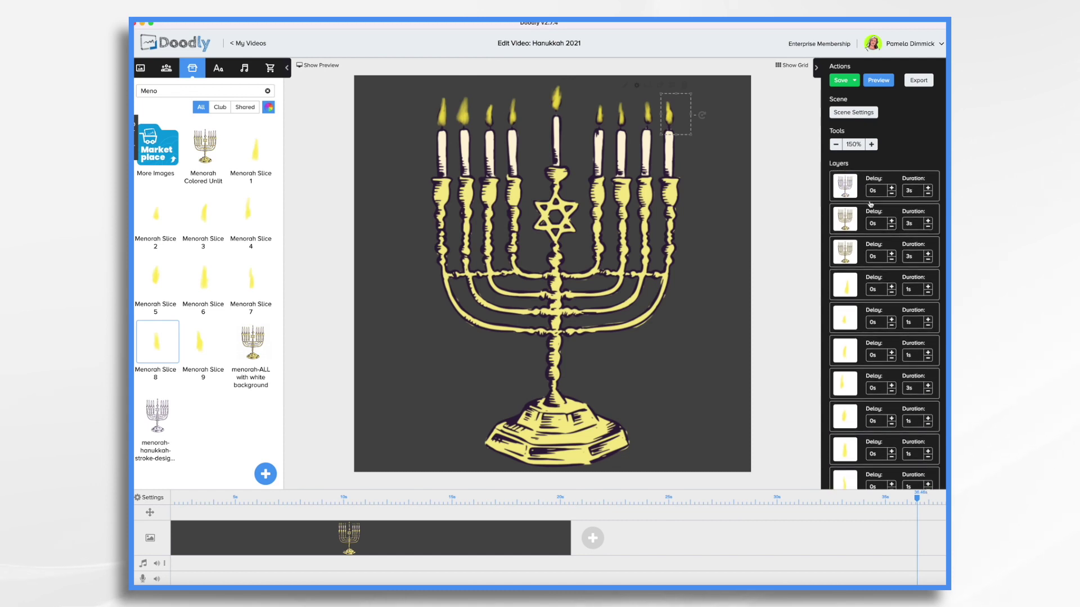
left_click(854, 257)
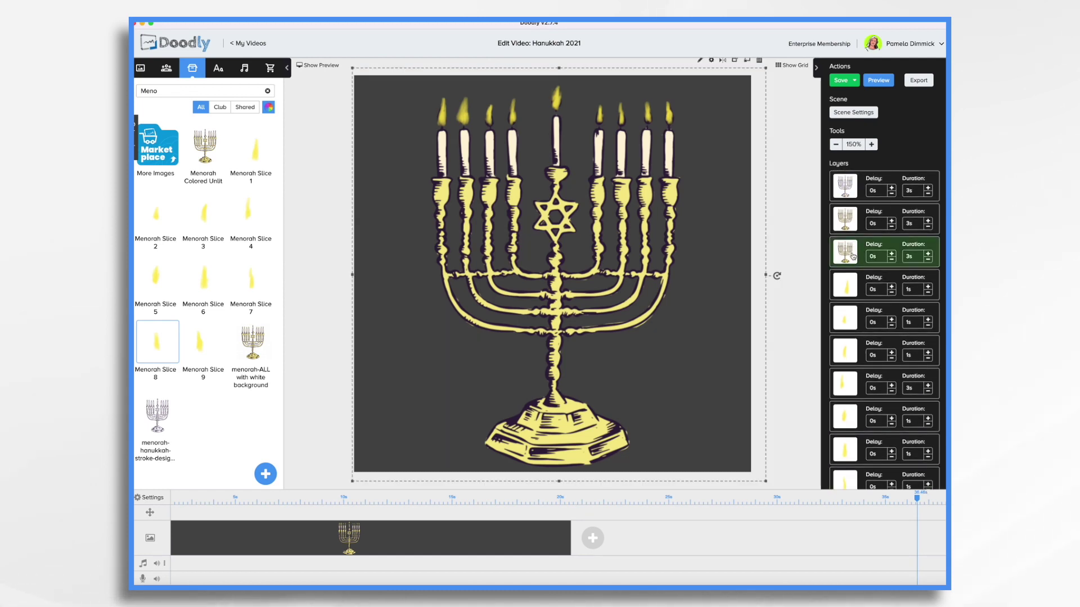
left_click_drag(853, 257, 856, 477)
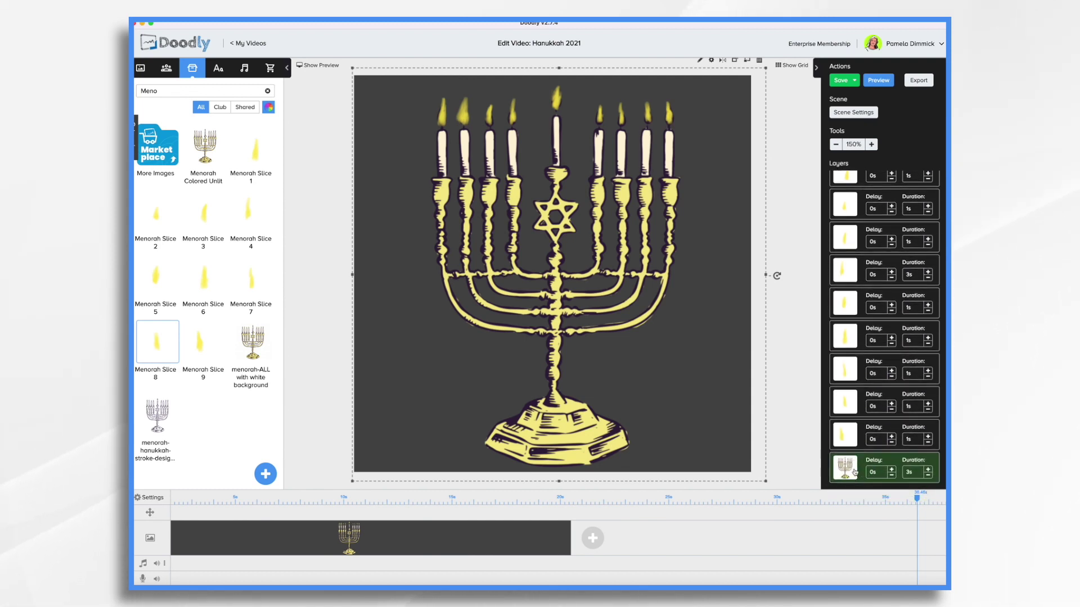
left_click(711, 62)
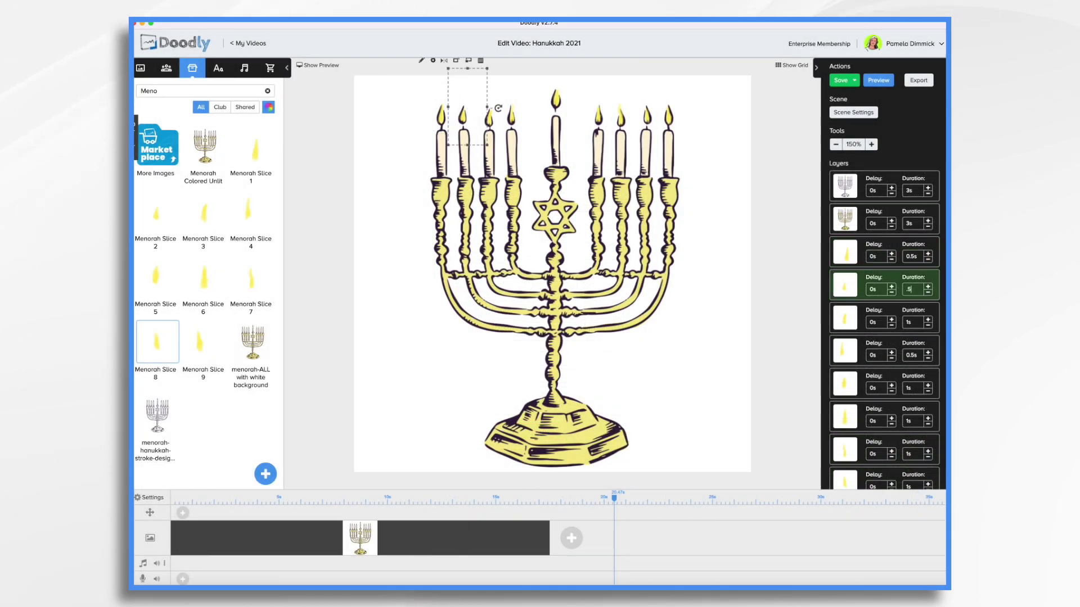
Set the duration of the third flame layer and the fifth to ninth flame layers to 0.5s each
left_click(912, 322)
type(".5")
left_click(910, 388)
type(".5")
left_click(910, 421)
type(".5")
scroll(910, 420, "down", 3)
left_click(910, 374)
left_click(910, 406)
left_click(914, 440)
type(".5")
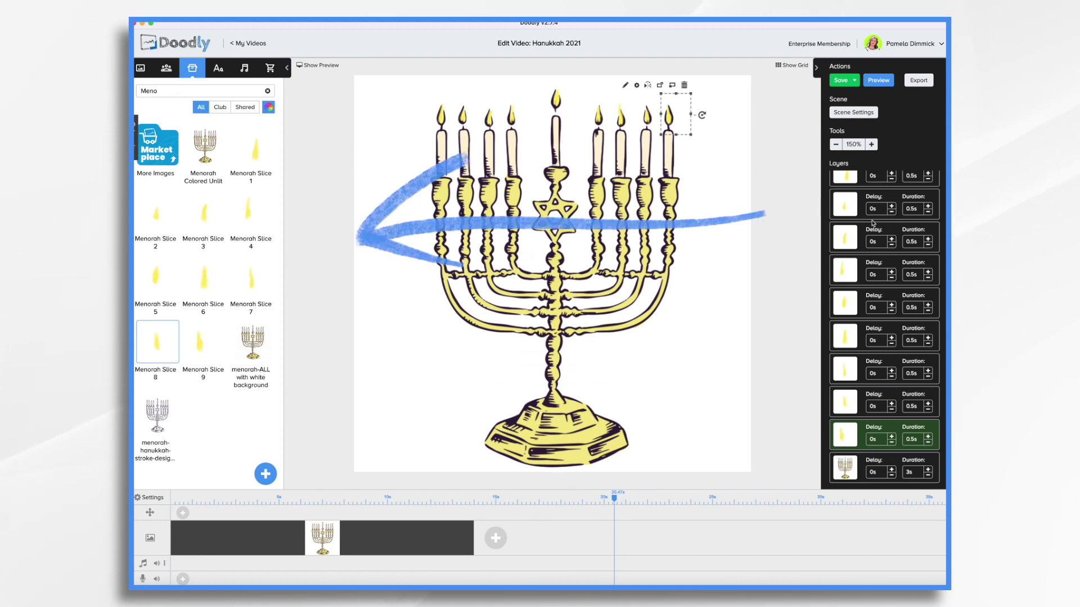
Move the rightmost candle's flame layer ahead of all other flames, directly after the second menorah layer
scroll(860, 232, "up", 5)
left_click(849, 258)
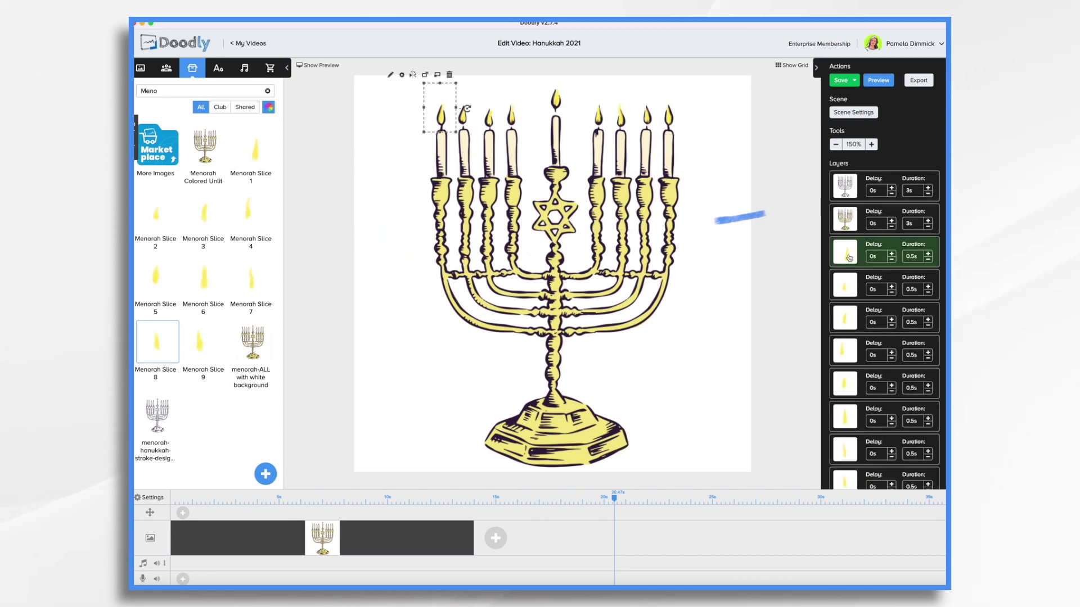
left_click(854, 292)
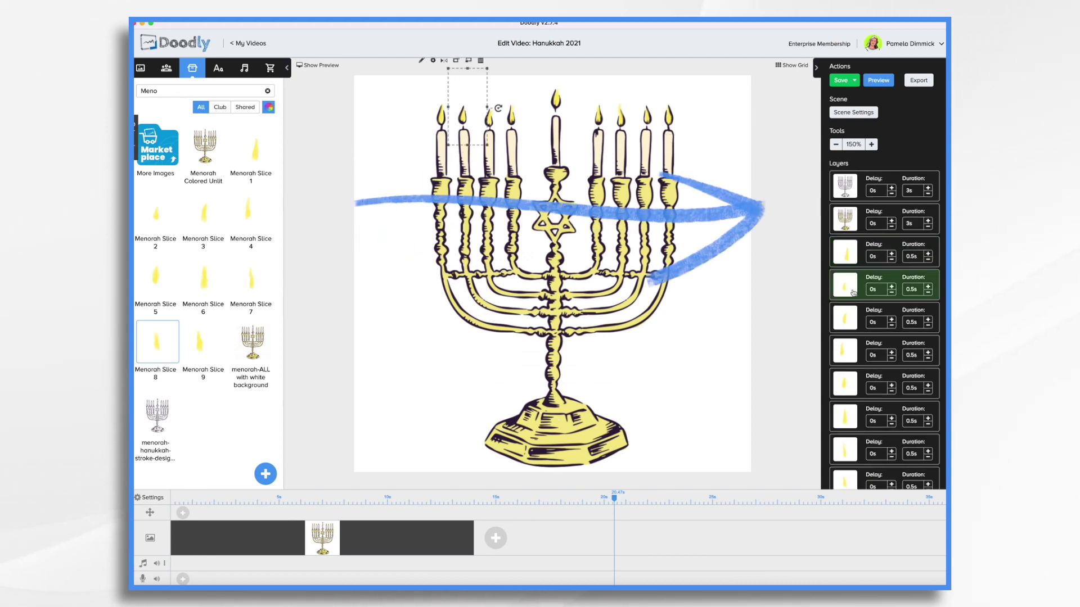
left_click(852, 324)
scroll(852, 322, "down", 3)
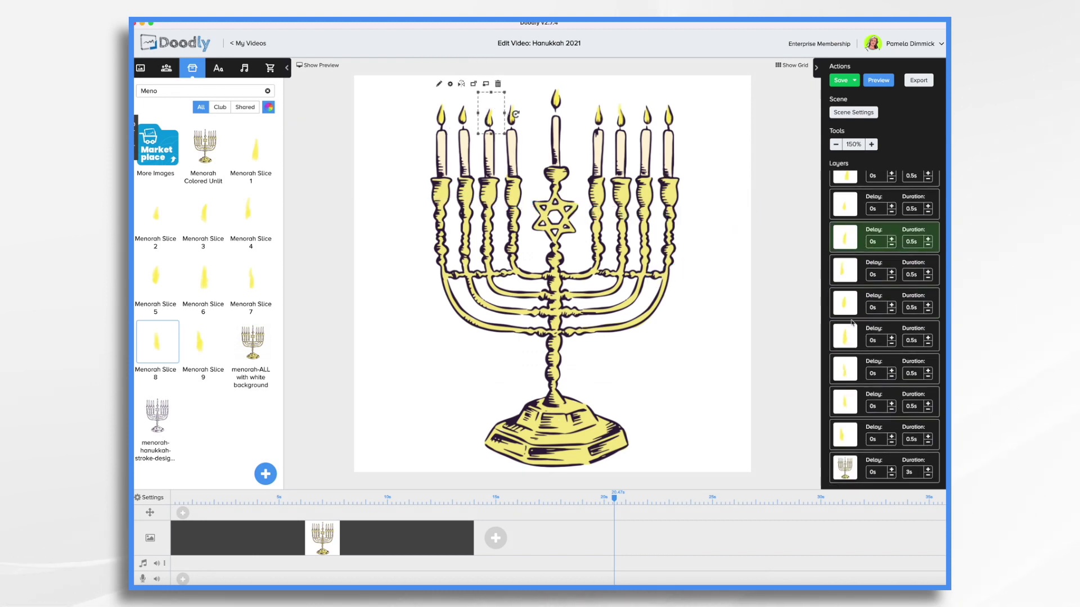
left_click(855, 441)
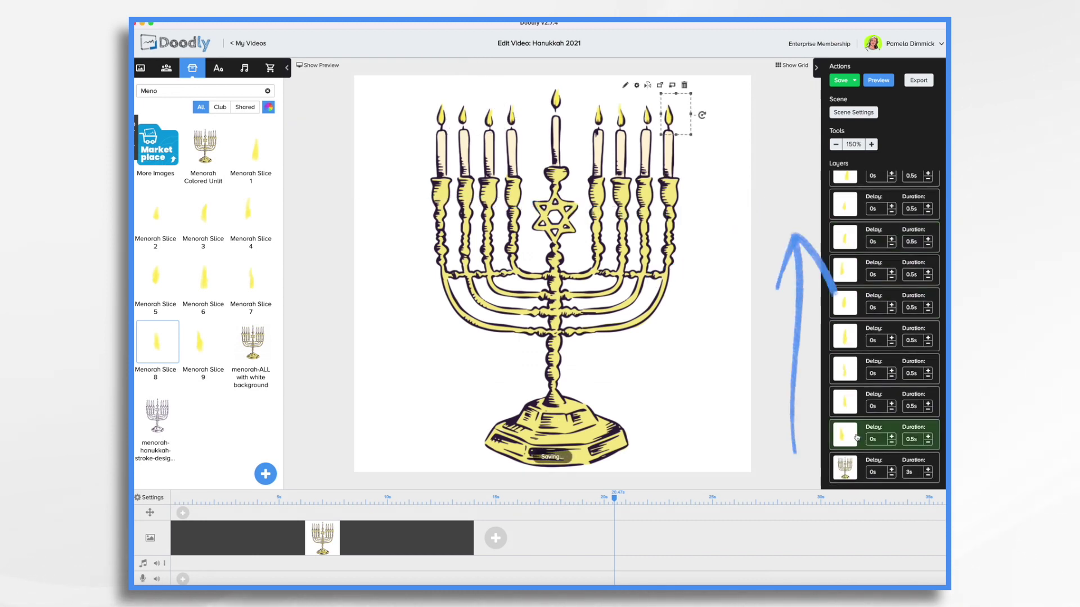
left_click_drag(856, 437, 855, 197)
scroll(878, 270, "up", 5)
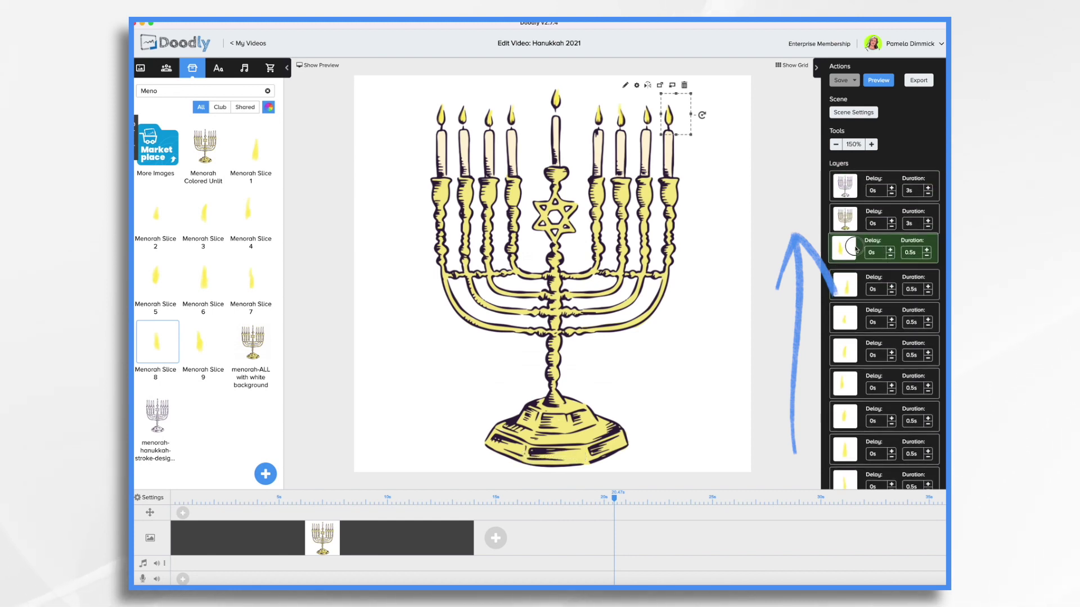
Reorder the remaining flame layers so the candles light up one by one from right to left
scroll(889, 295, "down", 3)
left_click_drag(853, 435, 853, 204)
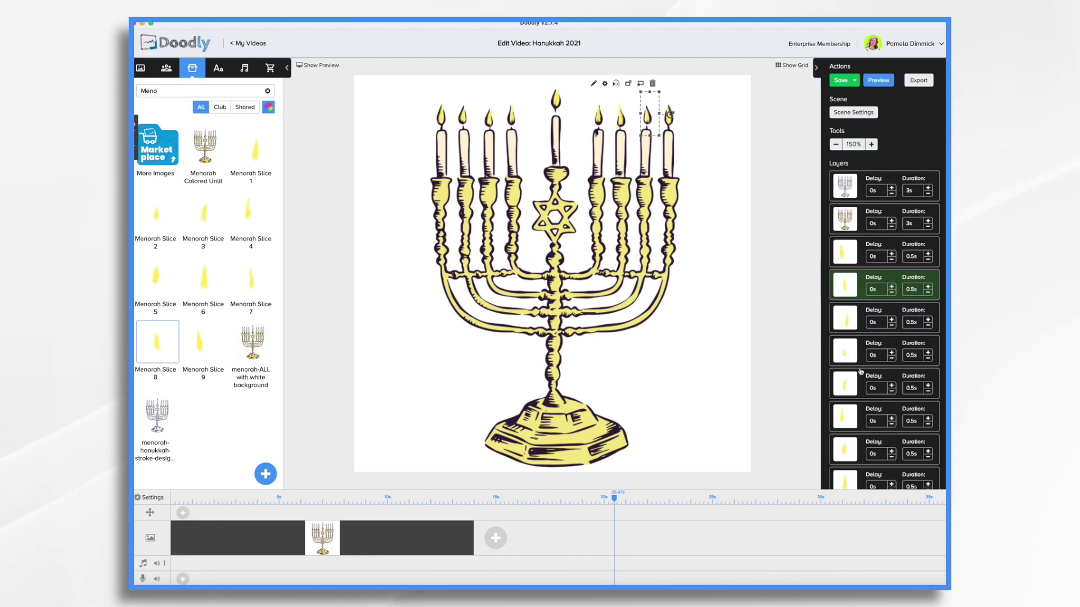
mouse_move(848, 441)
left_mouse_down()
mouse_move(853, 229)
mouse_move(861, 337)
mouse_move(853, 273)
mouse_move(844, 315)
mouse_move(858, 423)
left_mouse_up()
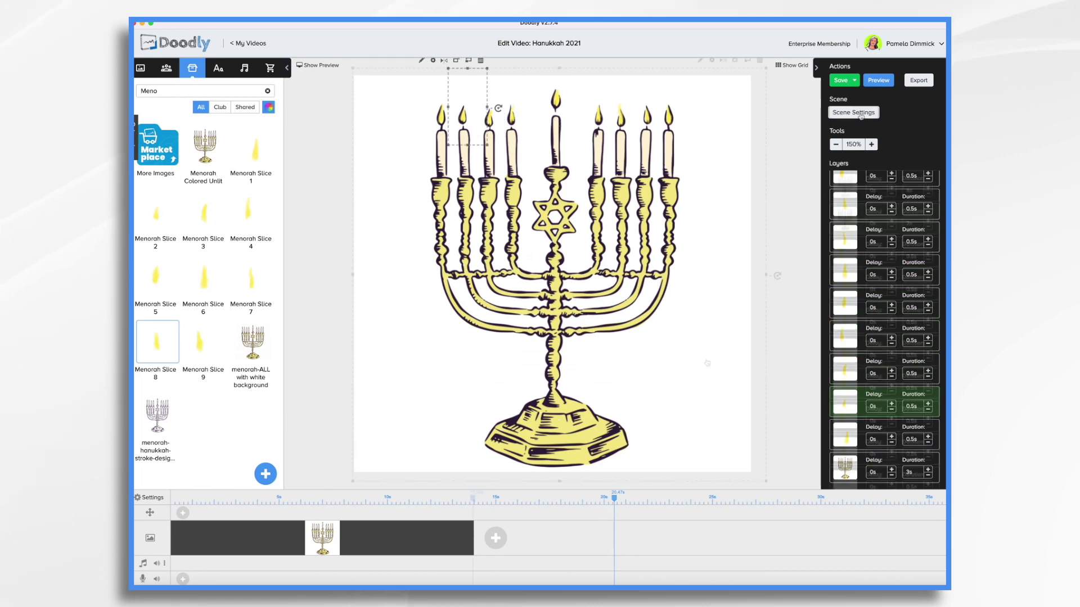
left_click(685, 412)
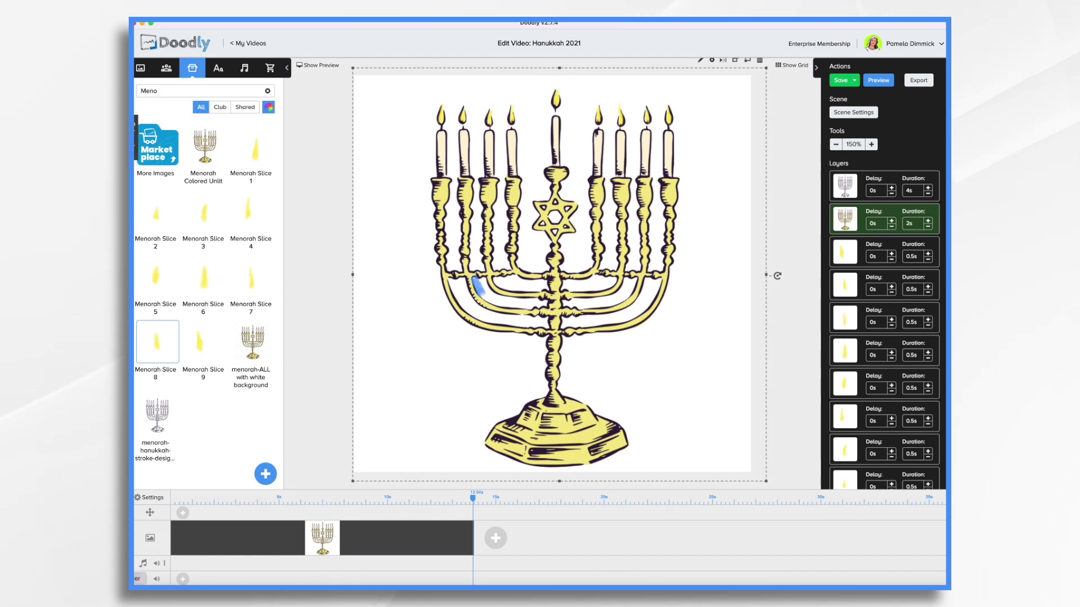
Record a voiceover for the greeting on the voiceover track
left_click(182, 579)
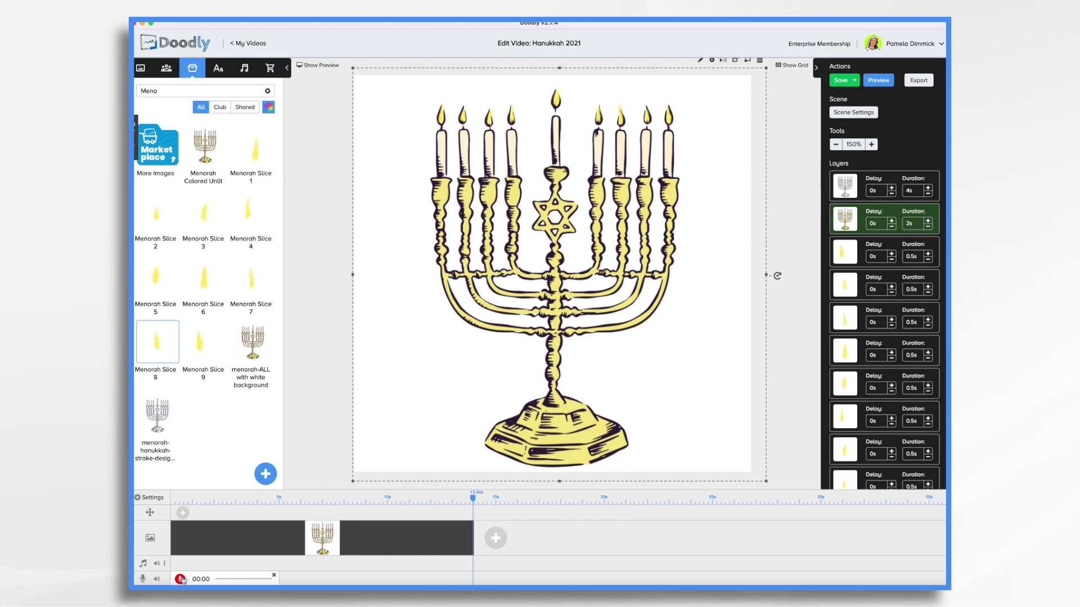
left_click(181, 580)
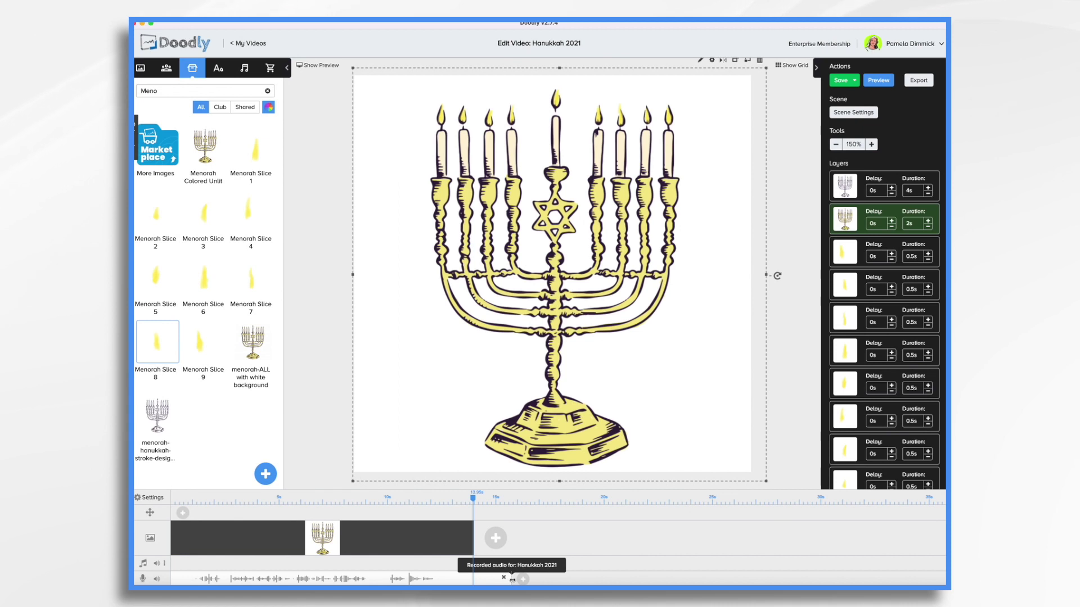
Trim both ends of the recorded voiceover and shift it to start at about 2.5s
left_click_drag(513, 580, 443, 578)
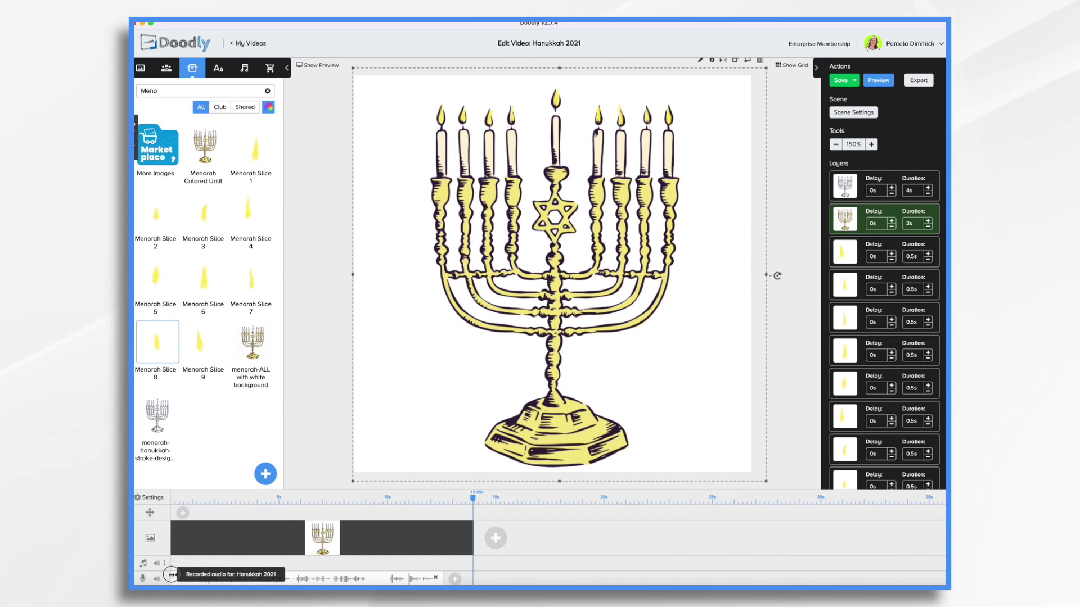
left_click_drag(172, 575, 197, 575)
left_click(365, 577)
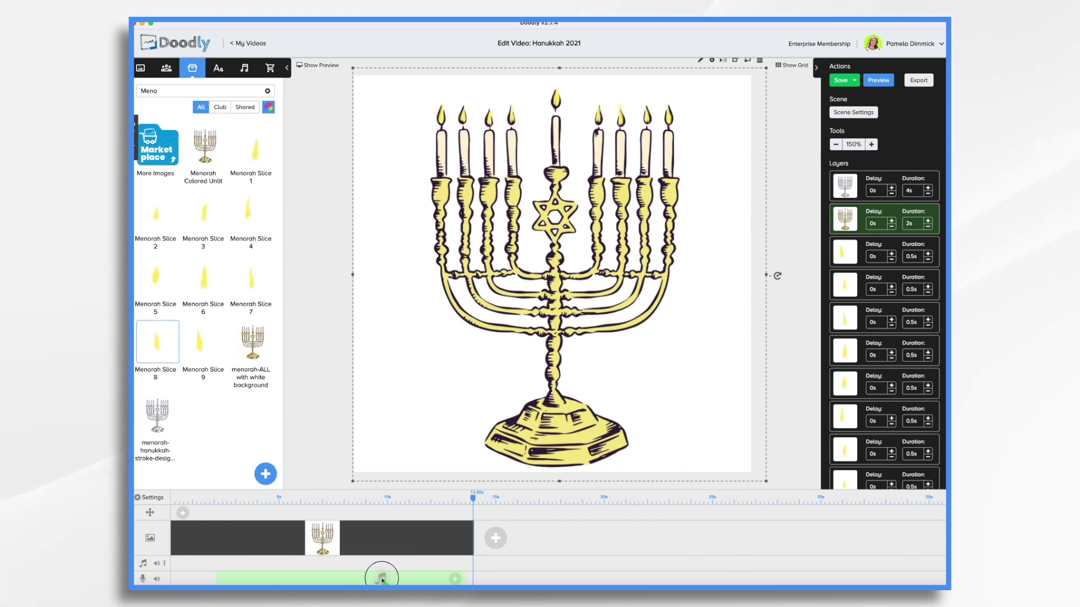
left_click_drag(389, 581, 389, 581)
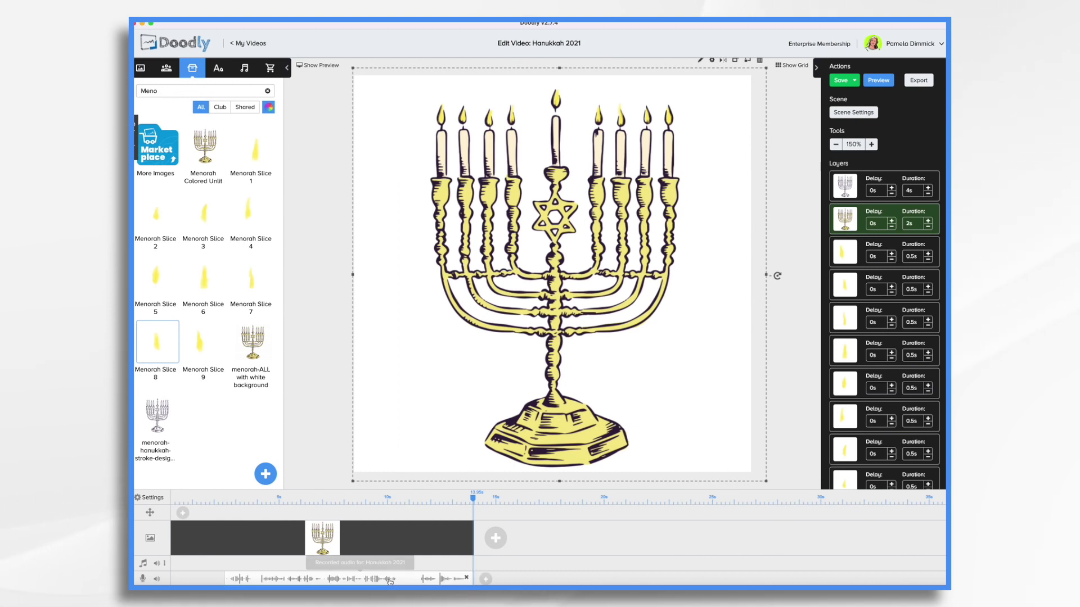
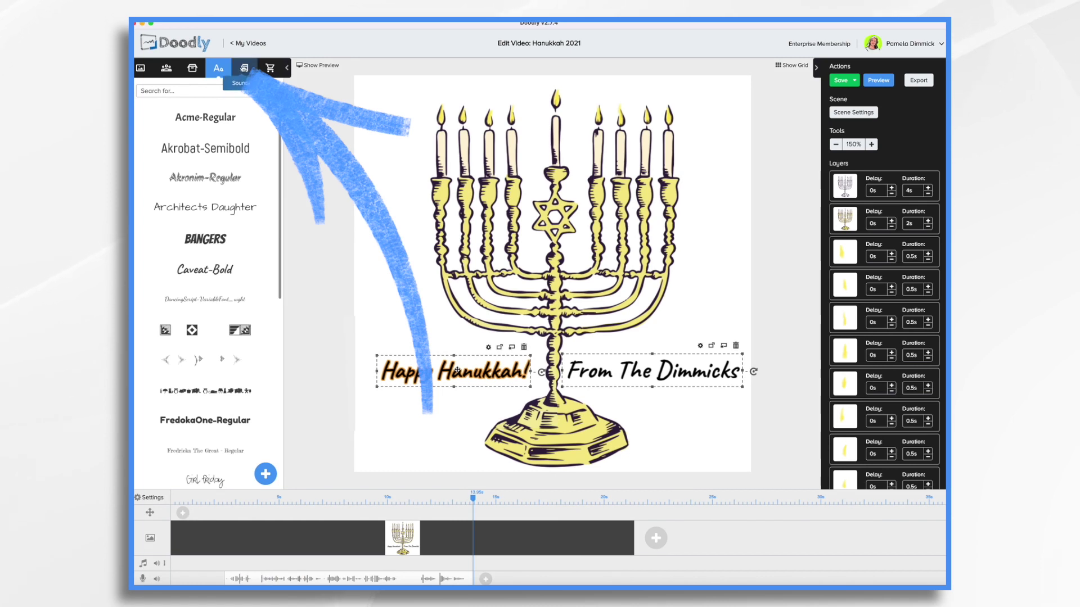
Add the song Grace from the sound library to the music track
left_click(244, 67)
scroll(253, 244, "down", 20)
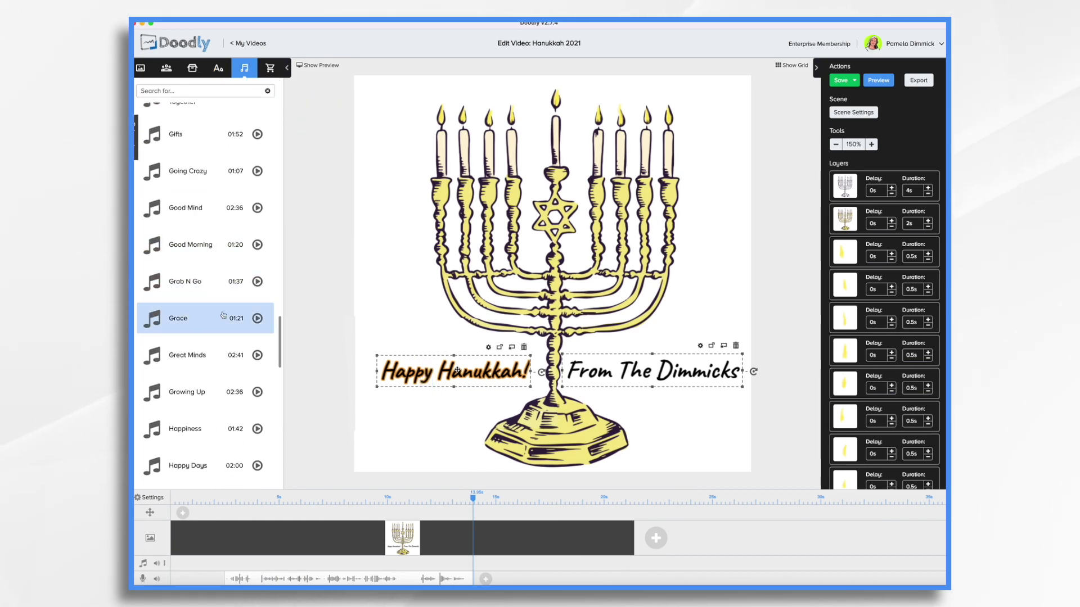
left_click_drag(210, 350, 360, 563)
Trim the Grace track so it ends with the scene, and add a fade-out at its end
scroll(718, 563, "right", 5)
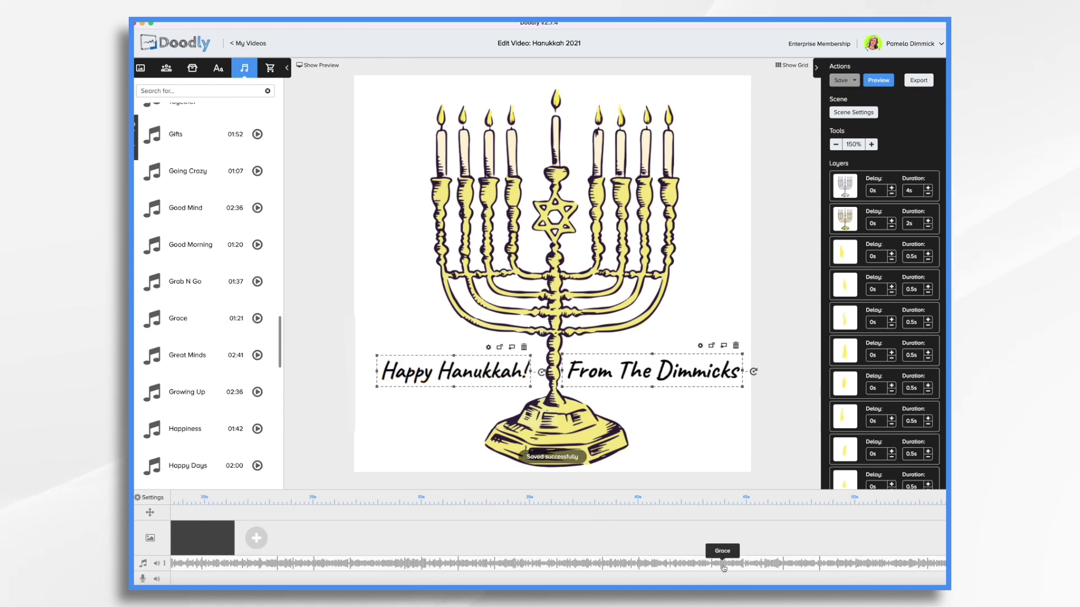
left_click_drag(842, 562, 193, 563)
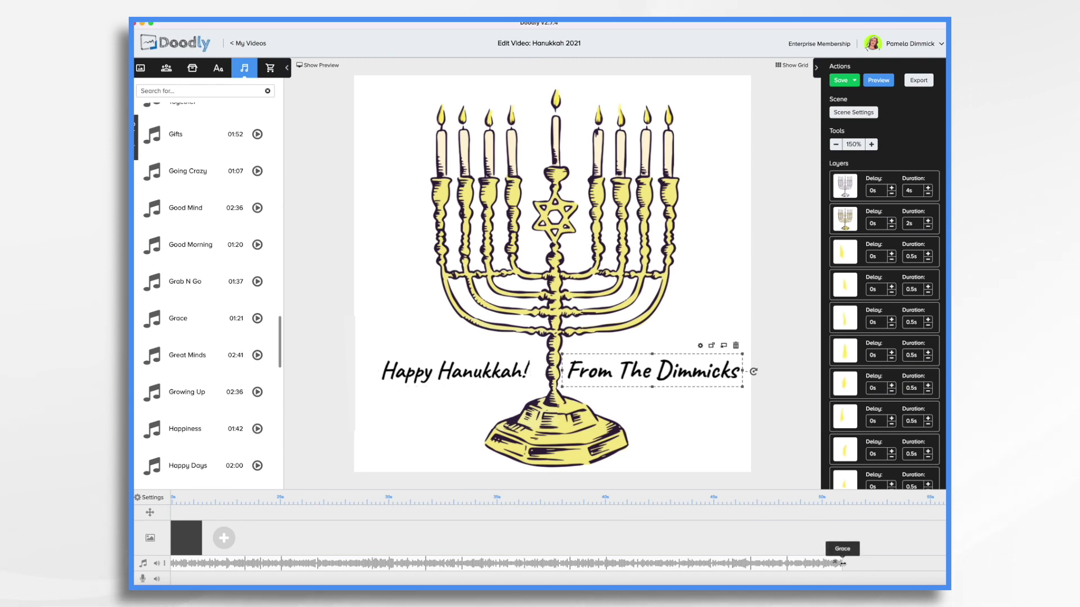
left_click_drag(843, 563, 201, 546)
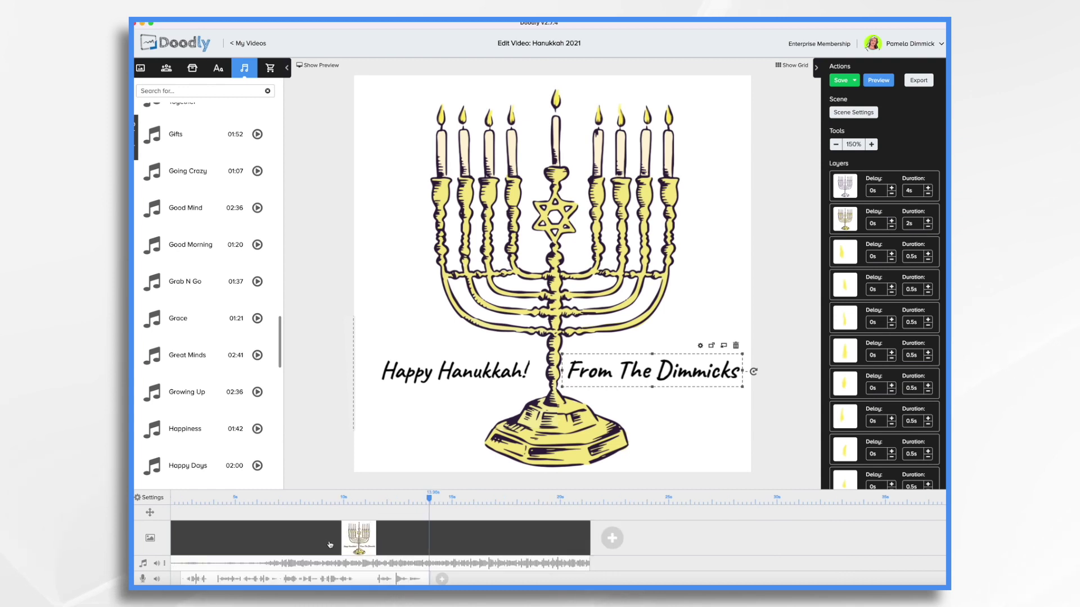
right_click(564, 564)
left_click(591, 533)
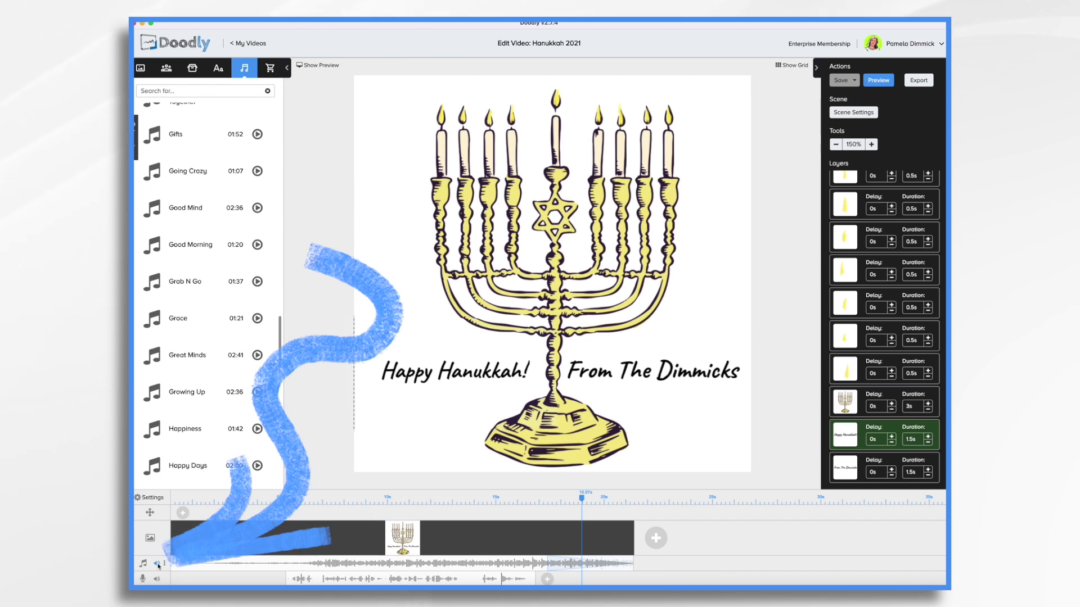
Lower the music track's volume to 10% and preview the video
left_click(158, 564)
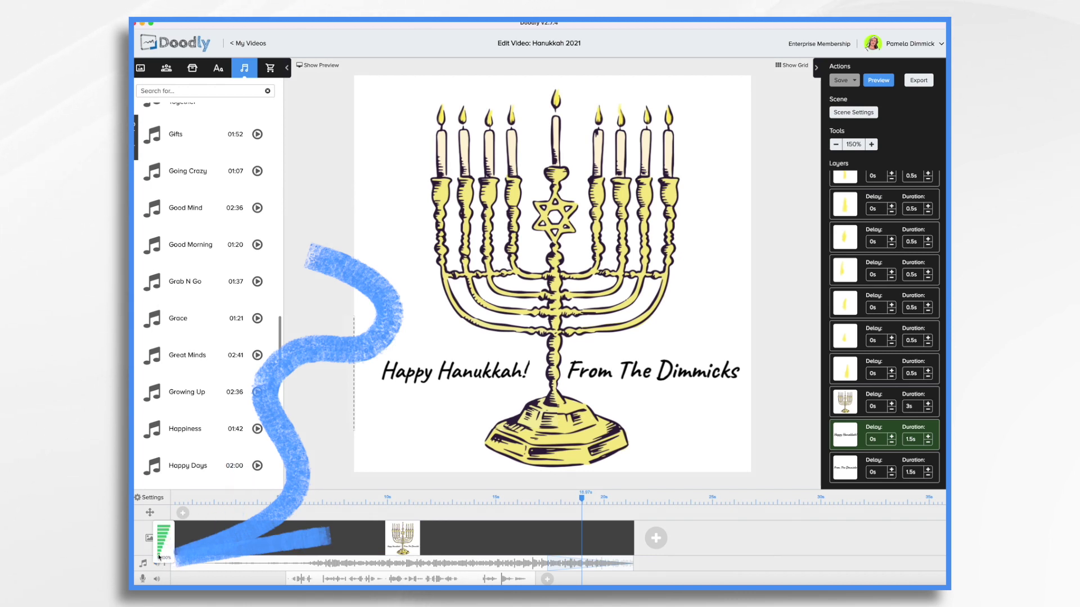
left_click(159, 556)
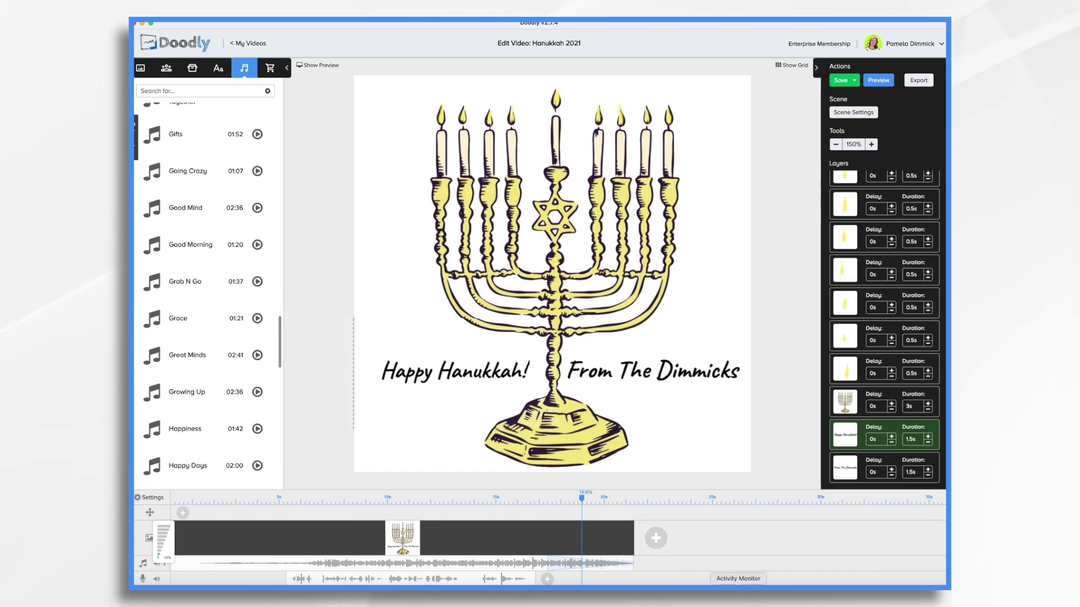
left_click(878, 80)
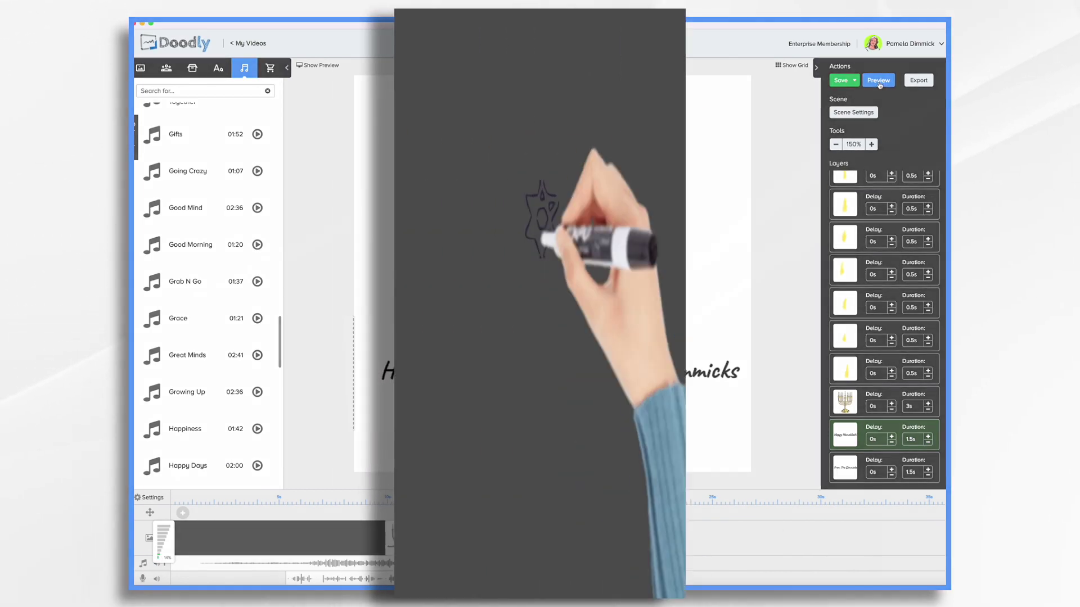